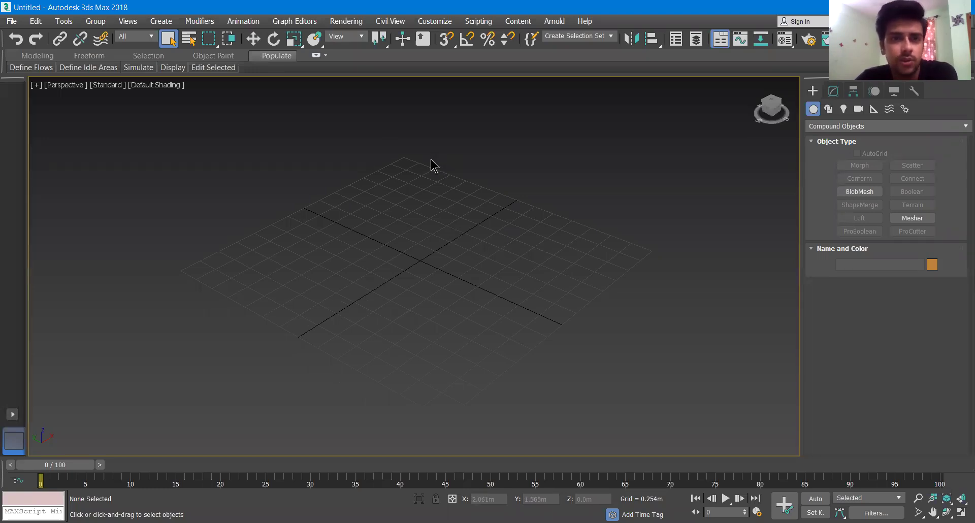
- Create a standard primitive box on the grid about 0.78 m long, 0.93 m wide and 0.70 m high
click(825, 128)
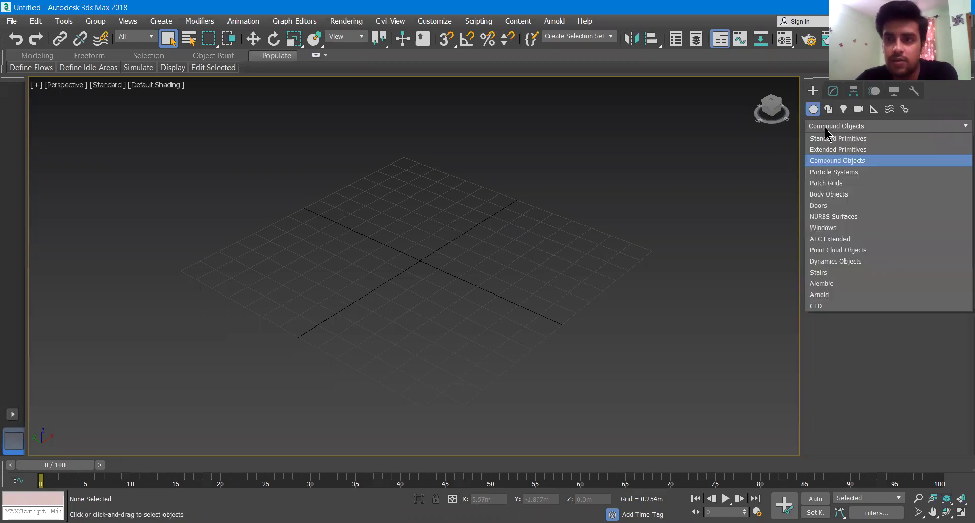
click(827, 139)
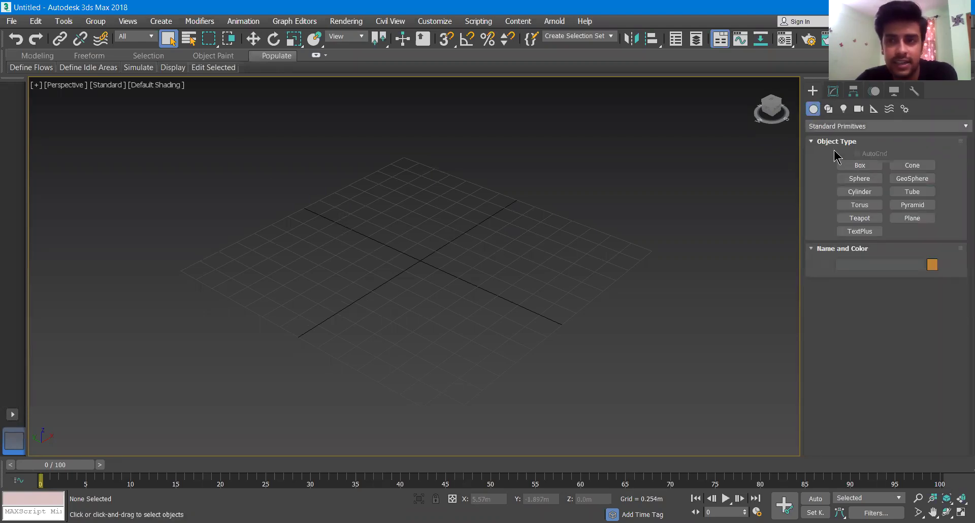
click(860, 165)
click(328, 225)
drag(340, 226, 433, 216)
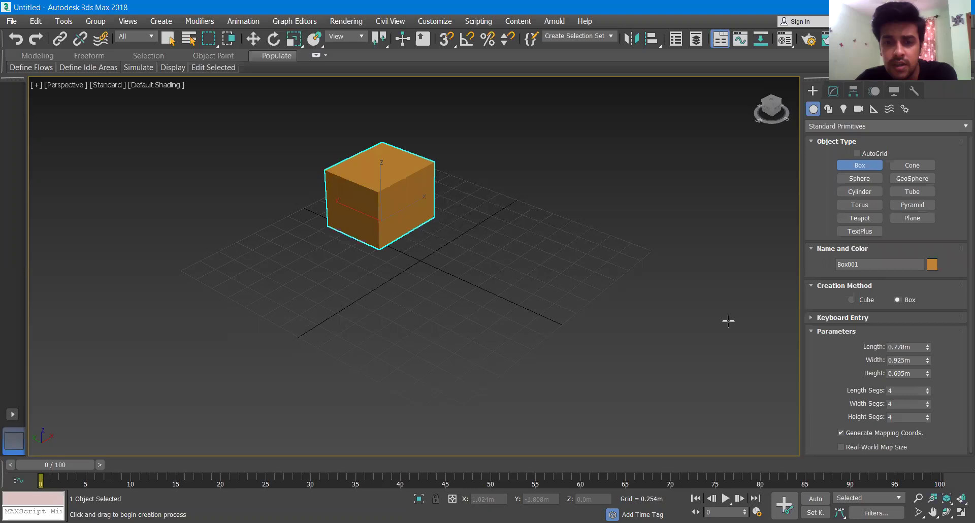
- Set the box's length, width and height segments to 5 and display edged faces in the viewport
click(833, 91)
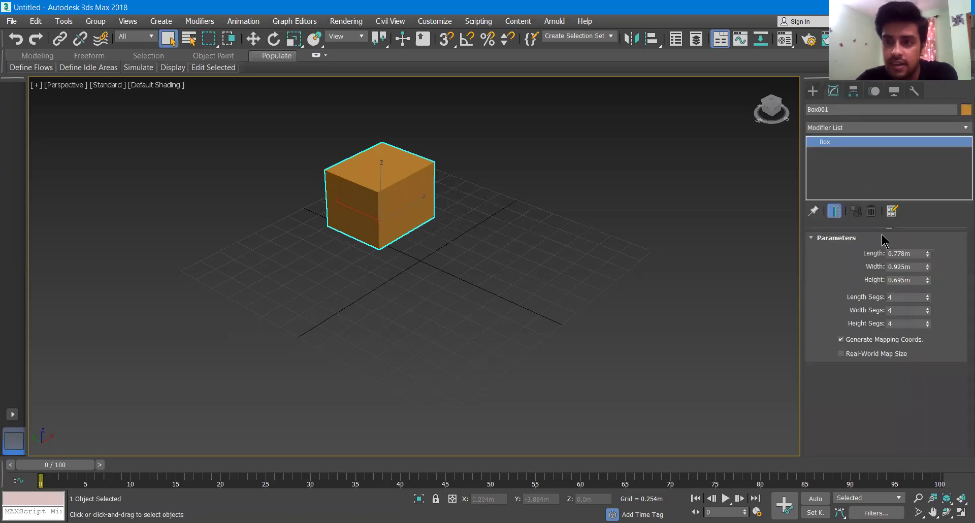
click(895, 323)
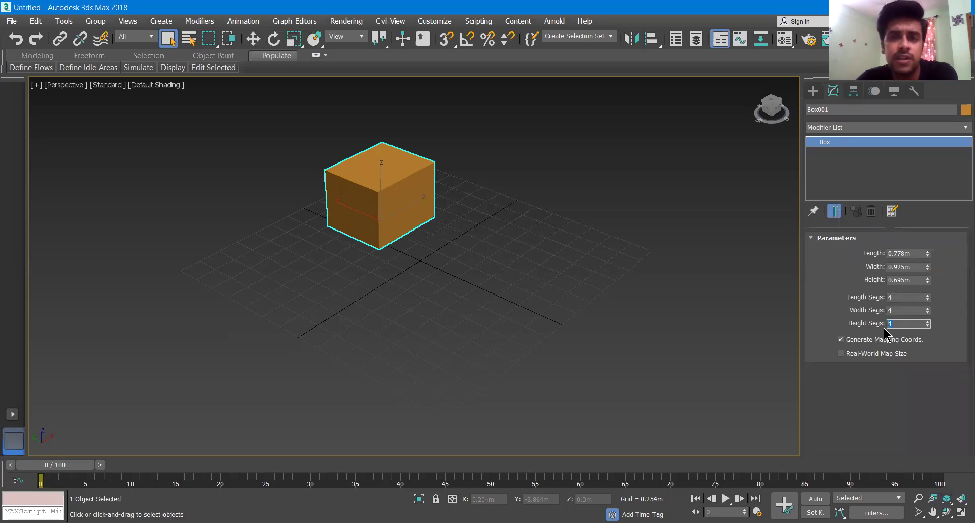
click(927, 295)
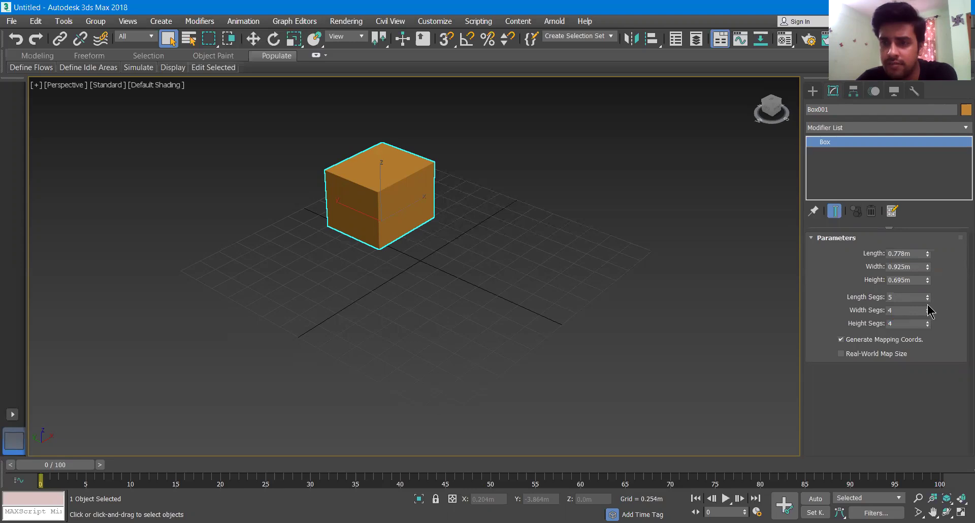
click(927, 307)
click(927, 321)
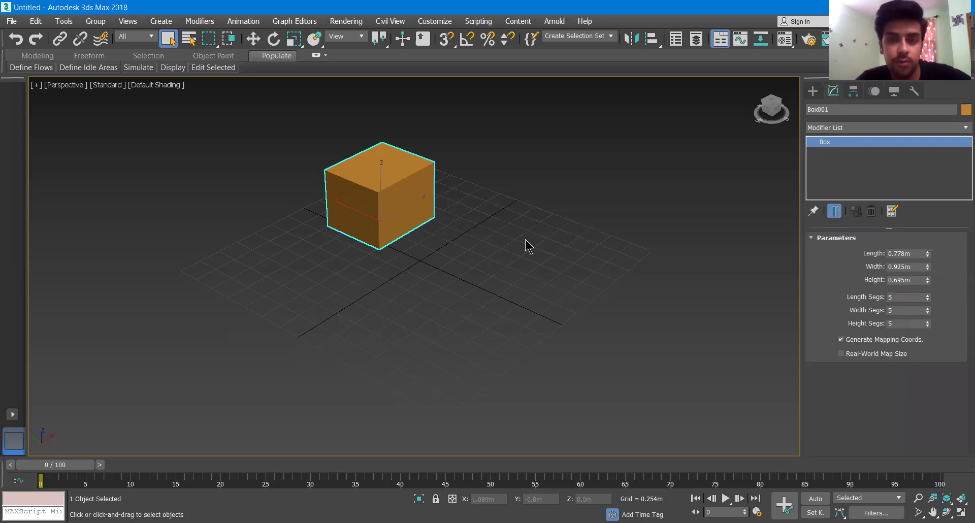
key(F4)
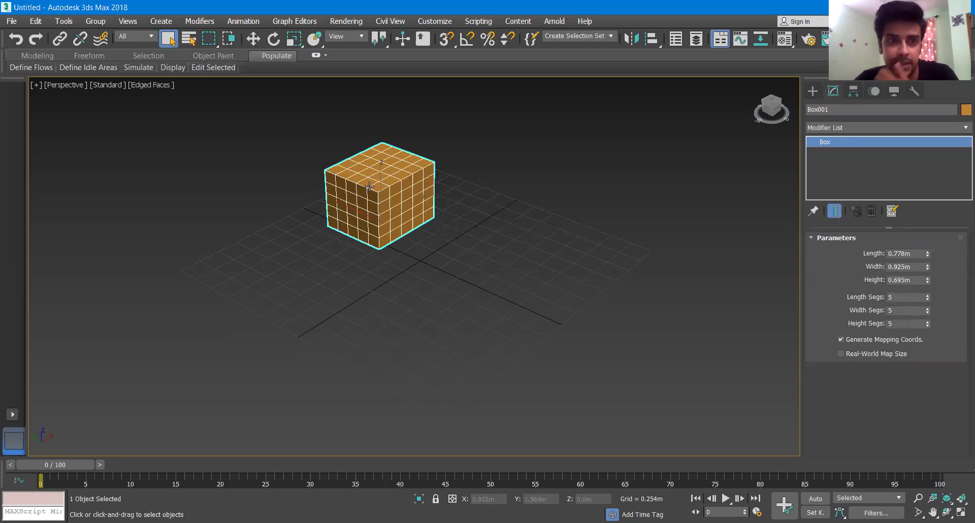
scroll(396, 197, up, 2)
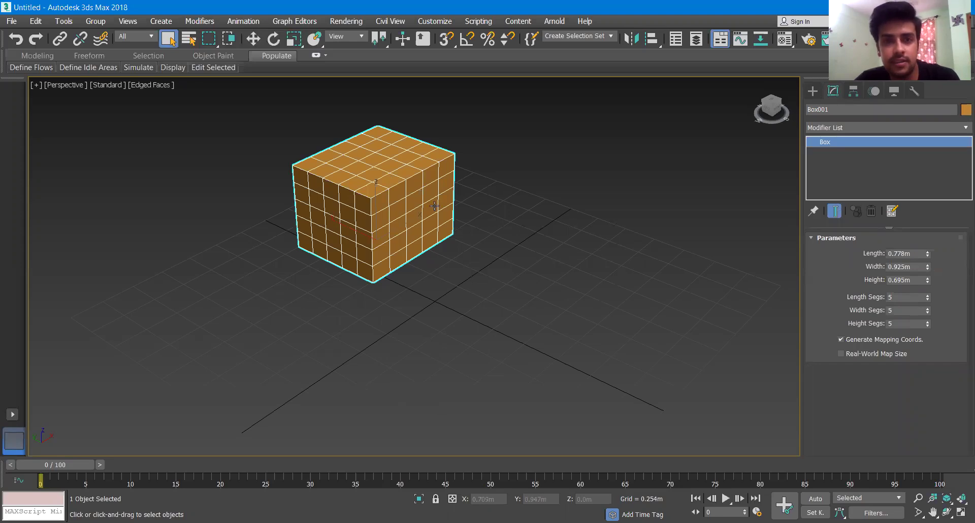
- Clone the box along the Y axis to about Y -1.55 m as one independent copy
key(w)
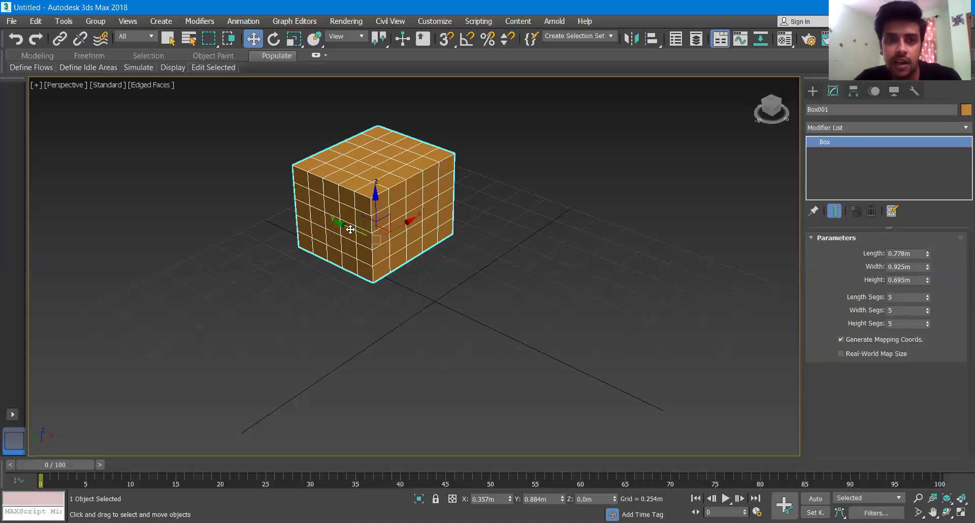
shift+drag(340, 225, 622, 352)
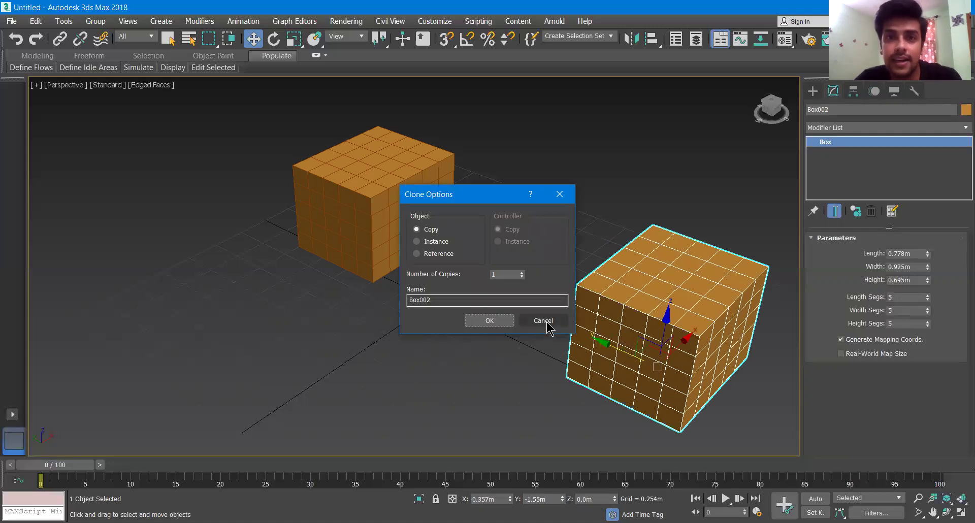
click(487, 325)
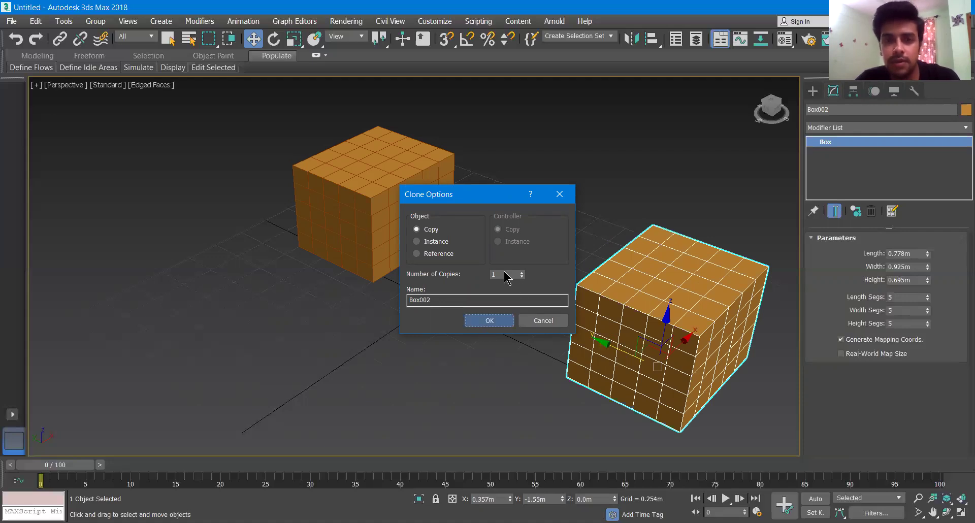
- Select both boxes and convert them to Editable Poly
click(397, 204)
right_click(395, 201)
mouse_move(449, 338)
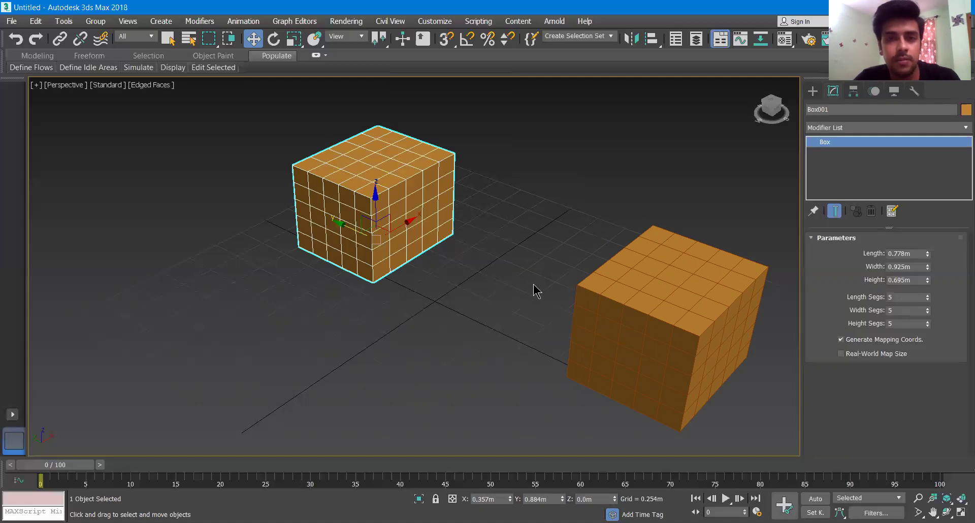
ctrl+click(623, 279)
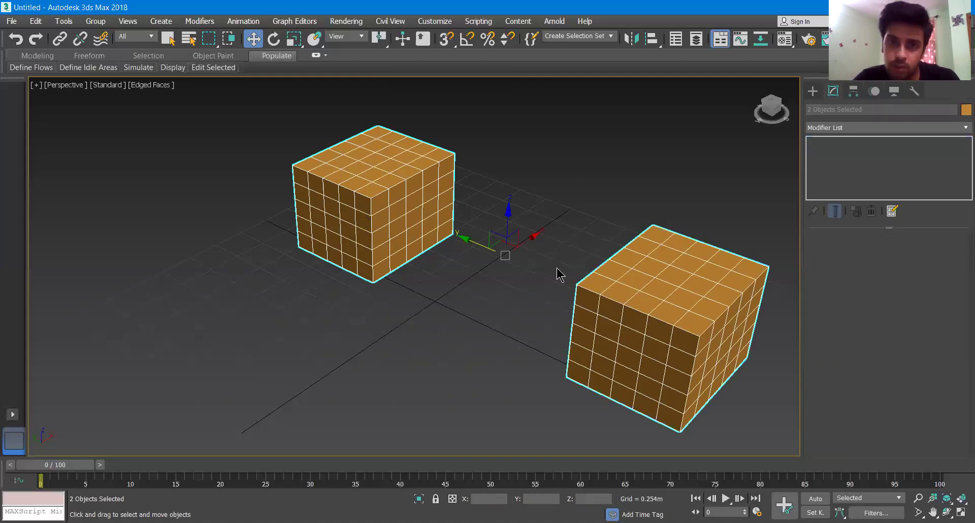
right_click(407, 185)
mouse_move(477, 315)
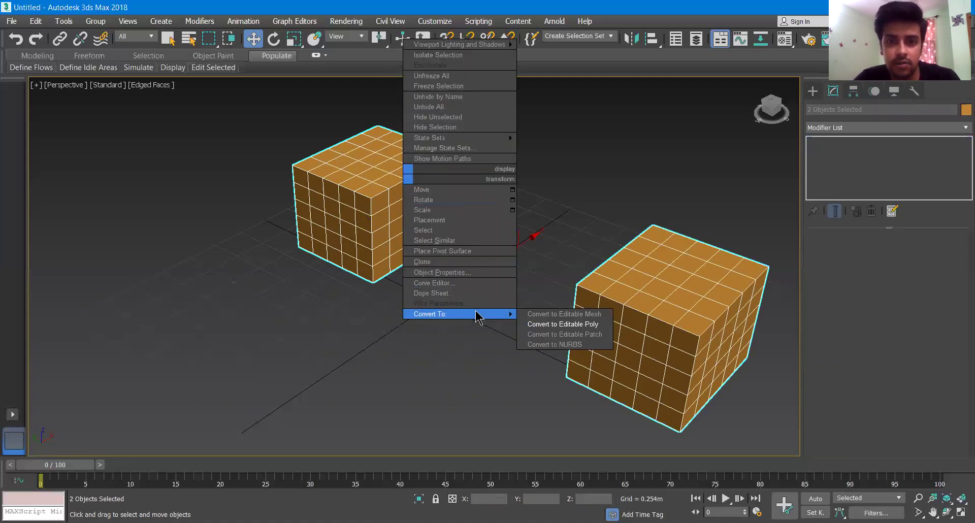
click(554, 329)
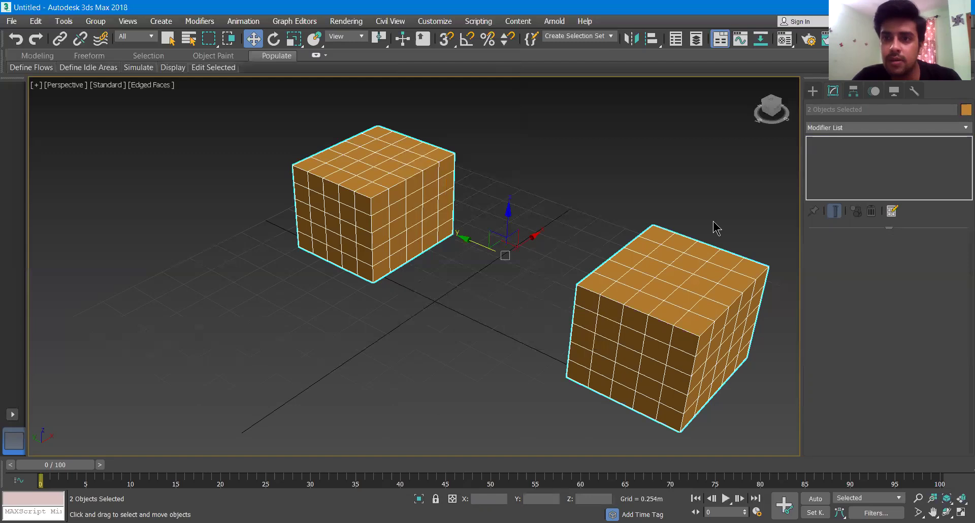
- Delete the central 3 × 3 block of polygons on the first box's side facing the copy, and leave polygon editing
click(579, 204)
click(399, 202)
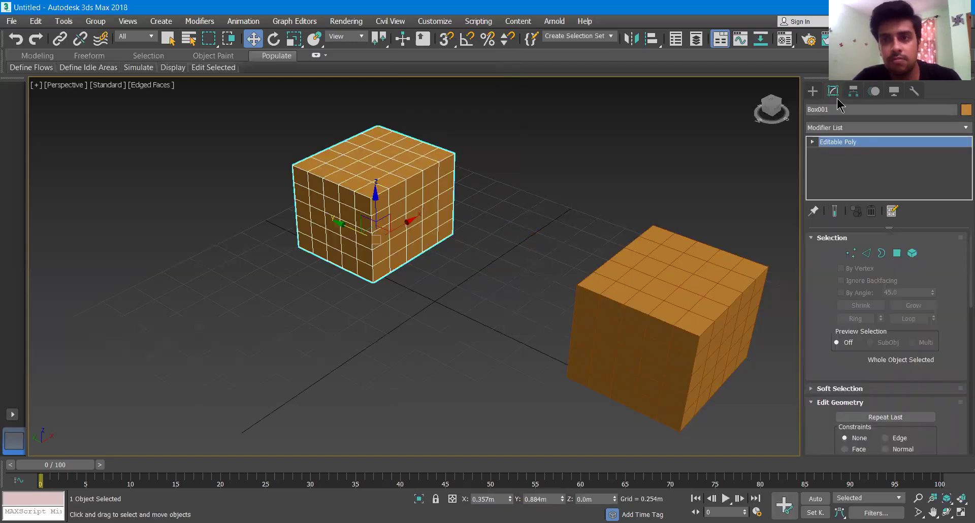
click(812, 143)
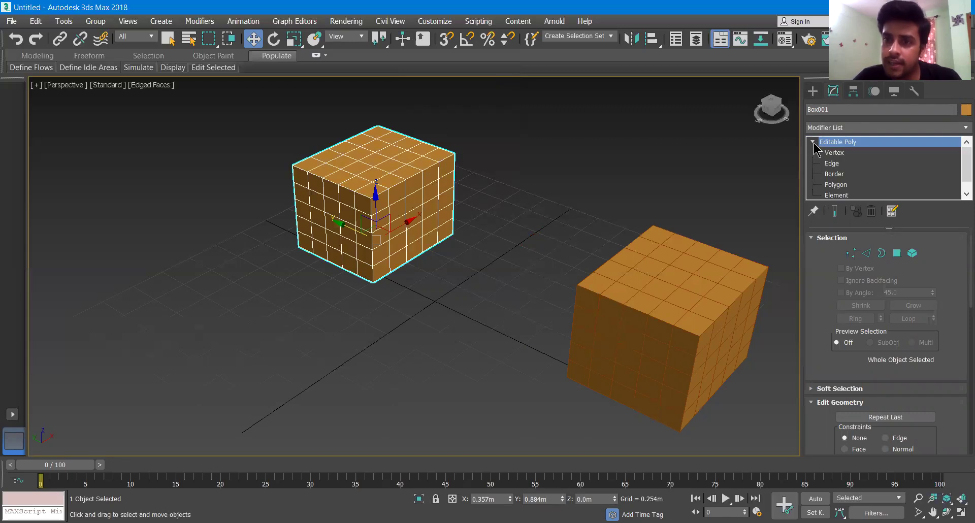
click(835, 185)
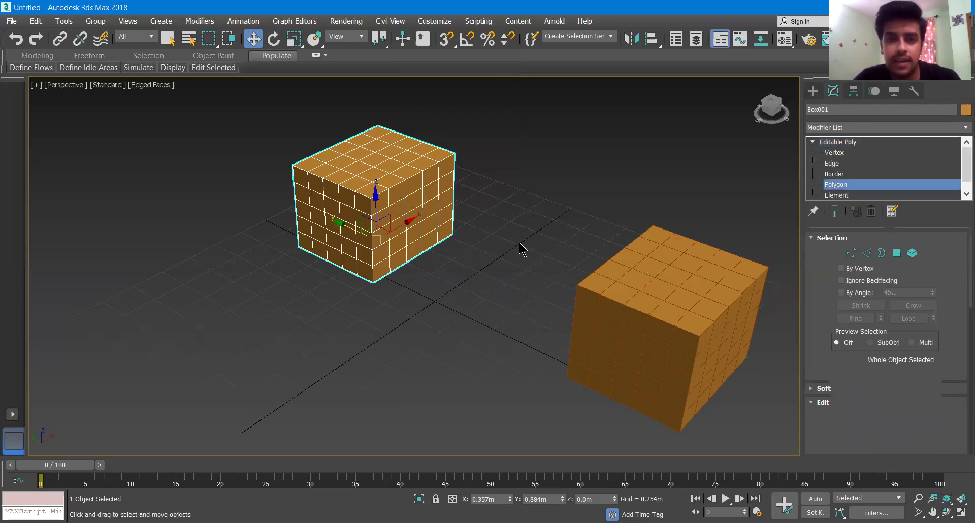
click(401, 213)
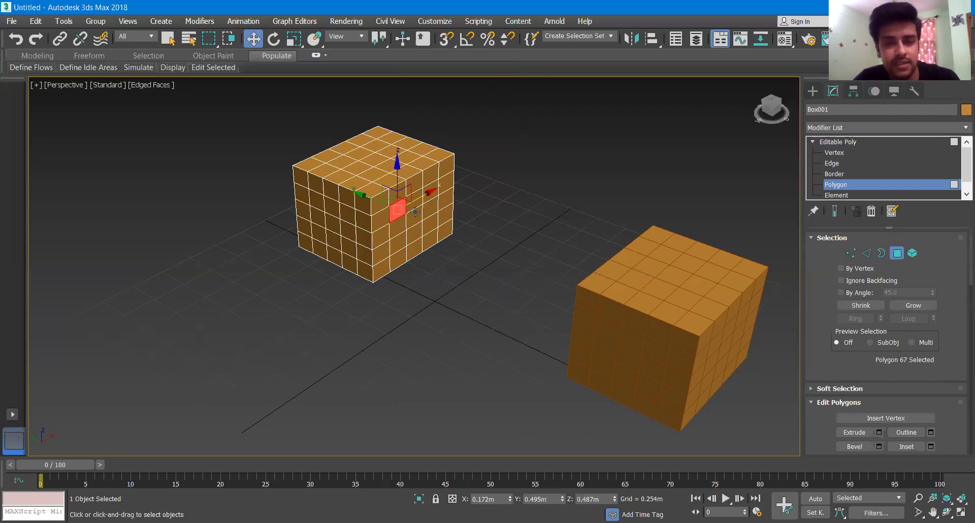
scroll(419, 209, up, 5)
ctrl+click(412, 198)
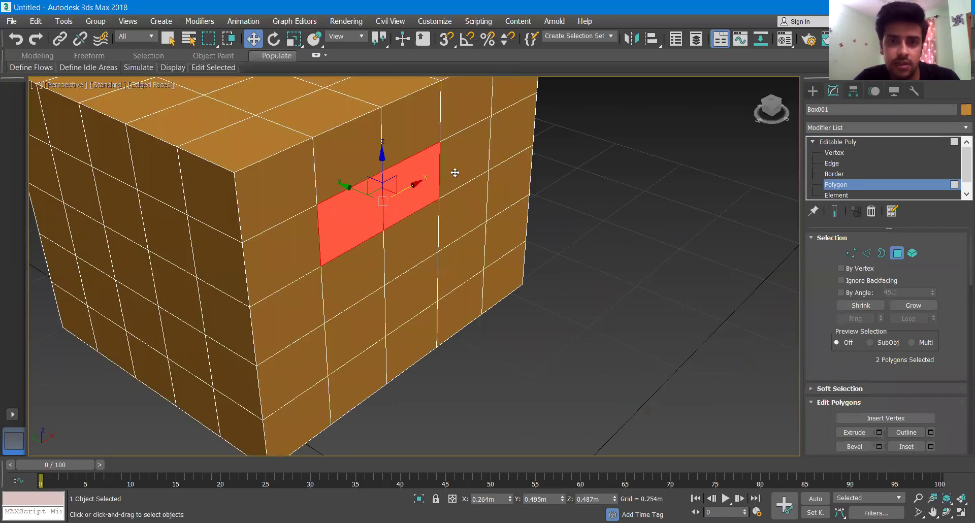
ctrl+click(452, 170)
ctrl+click(446, 221)
ctrl+click(395, 250)
ctrl+click(370, 292)
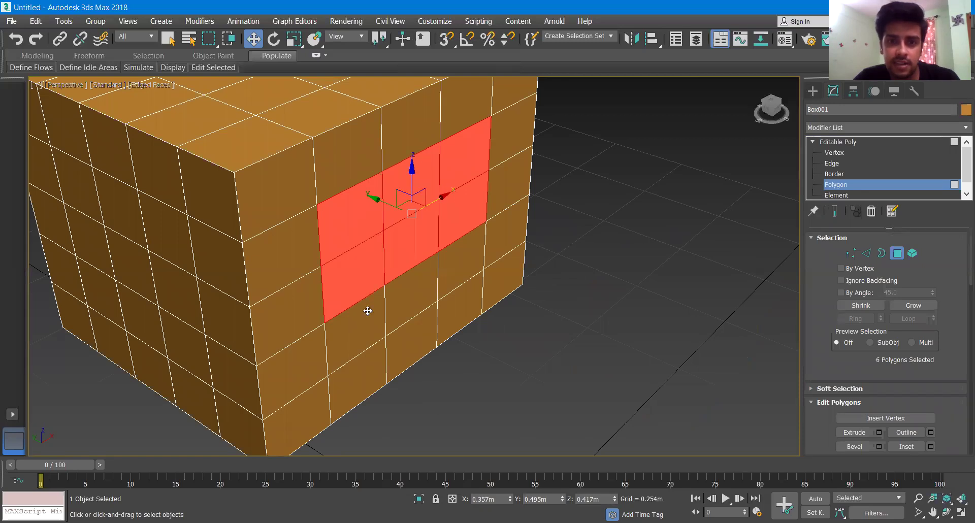
ctrl+click(367, 310)
ctrl+click(404, 305)
ctrl+click(453, 282)
scroll(495, 287, down, 5)
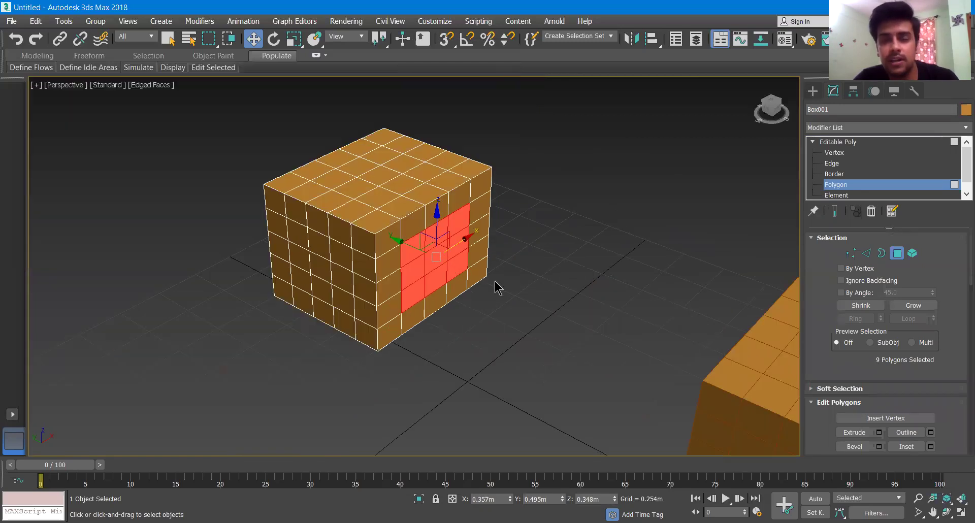
key(Delete)
alt+middle_drag(459, 269, 513, 253)
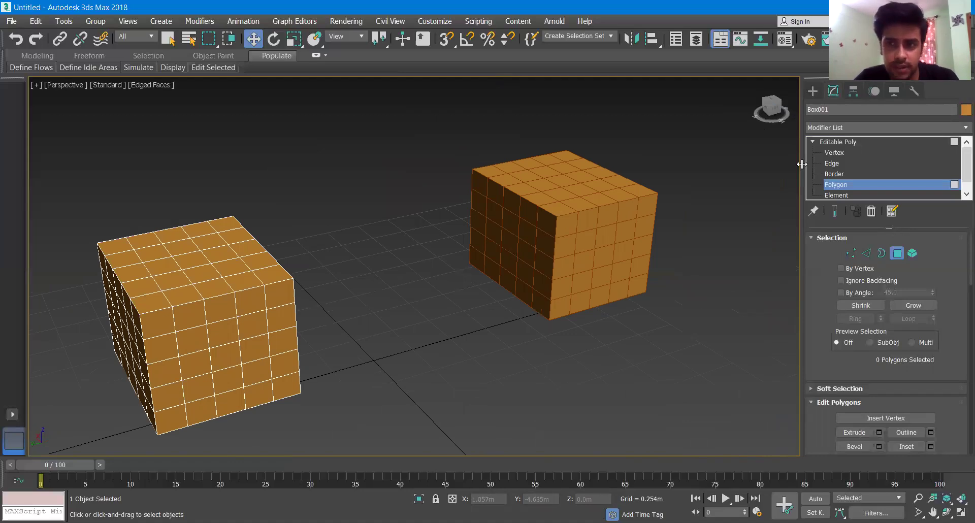
click(812, 142)
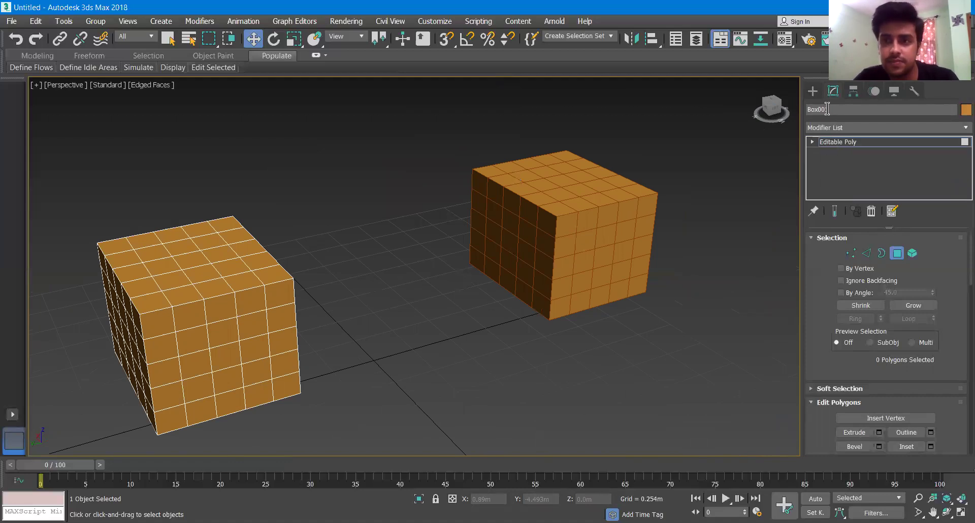
click(813, 91)
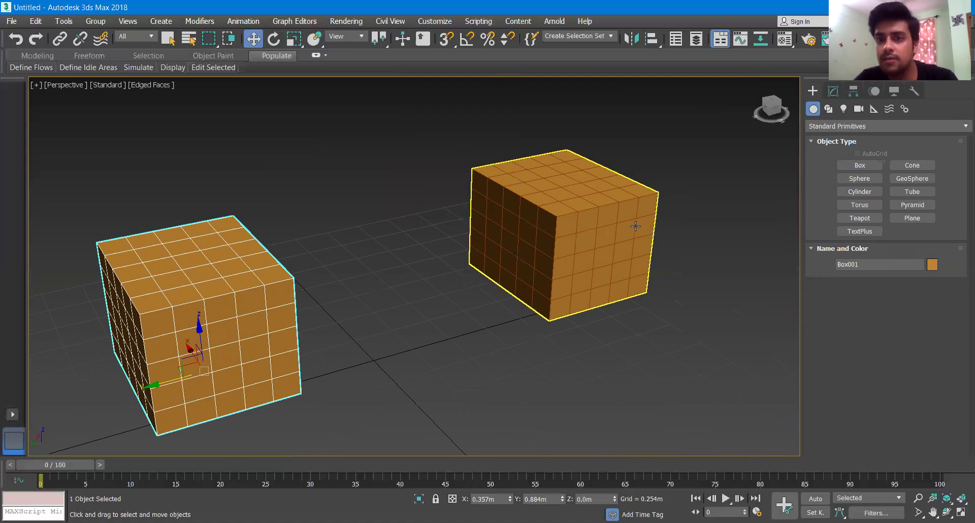
- Delete the central 3 × 3 block of polygons on the second box's side facing the first box
middle_drag(680, 235, 677, 246)
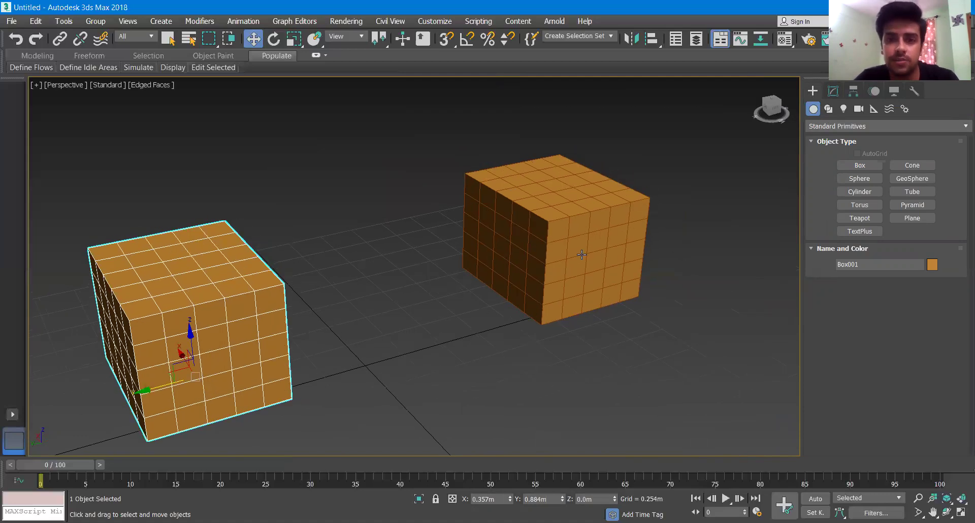
click(527, 210)
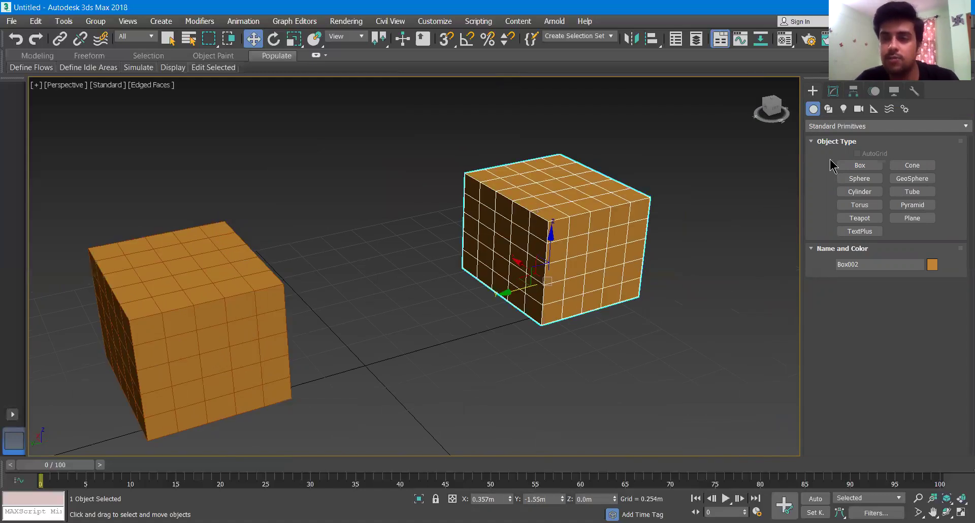
click(832, 93)
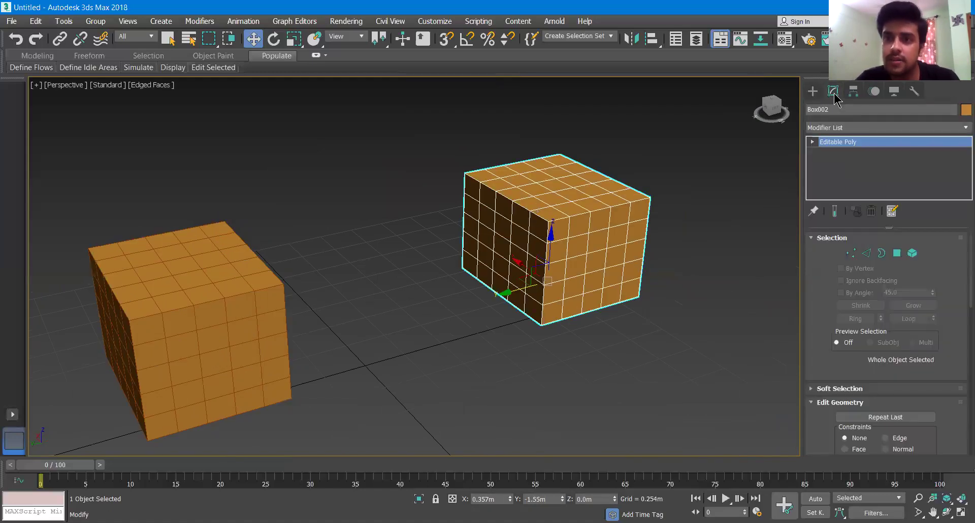
click(812, 142)
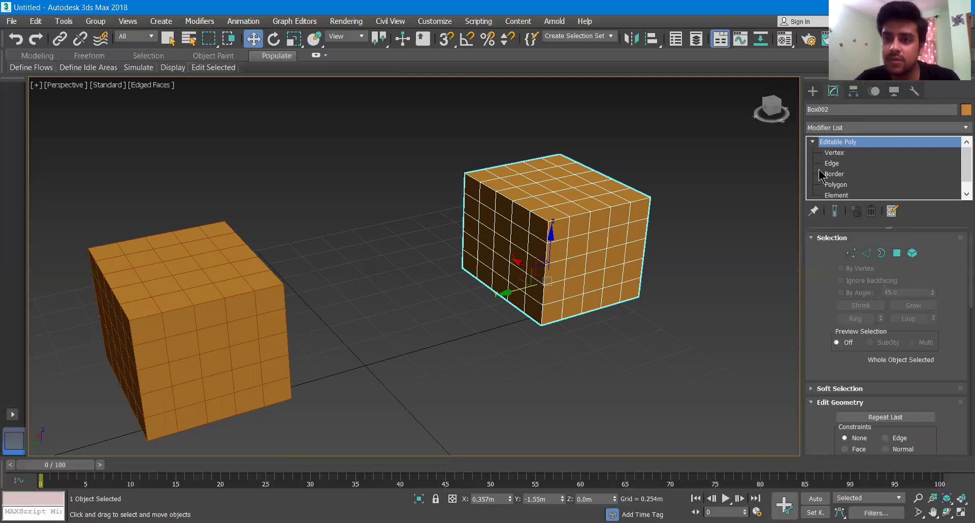
click(835, 184)
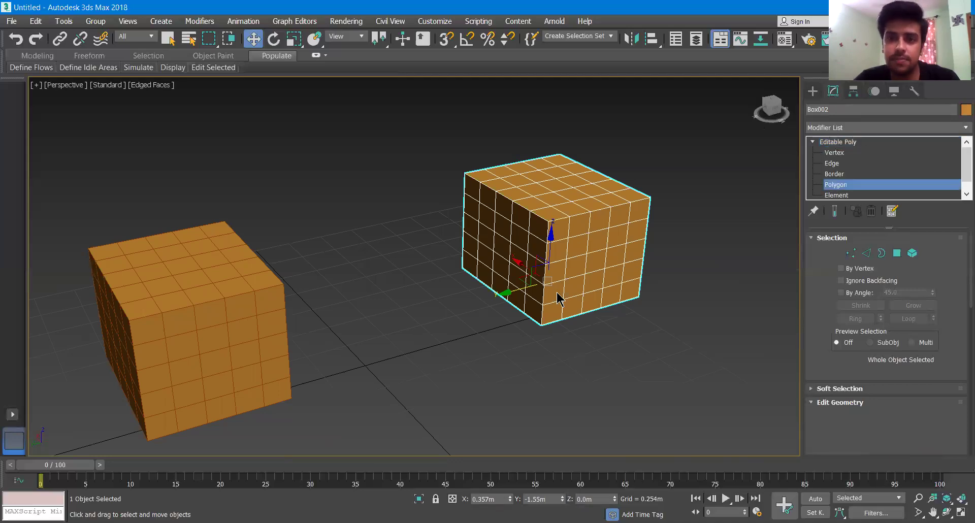
click(487, 219)
ctrl+click(503, 225)
ctrl+click(518, 241)
ctrl+click(519, 262)
ctrl+click(500, 248)
scroll(490, 247, up, 6)
ctrl+click(492, 222)
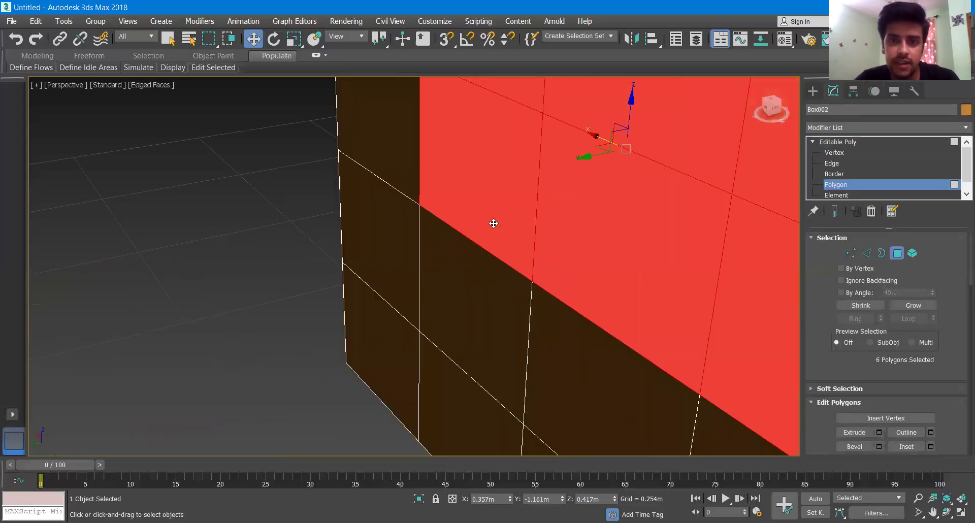
ctrl+click(489, 290)
ctrl+click(609, 348)
scroll(627, 340, down, 2)
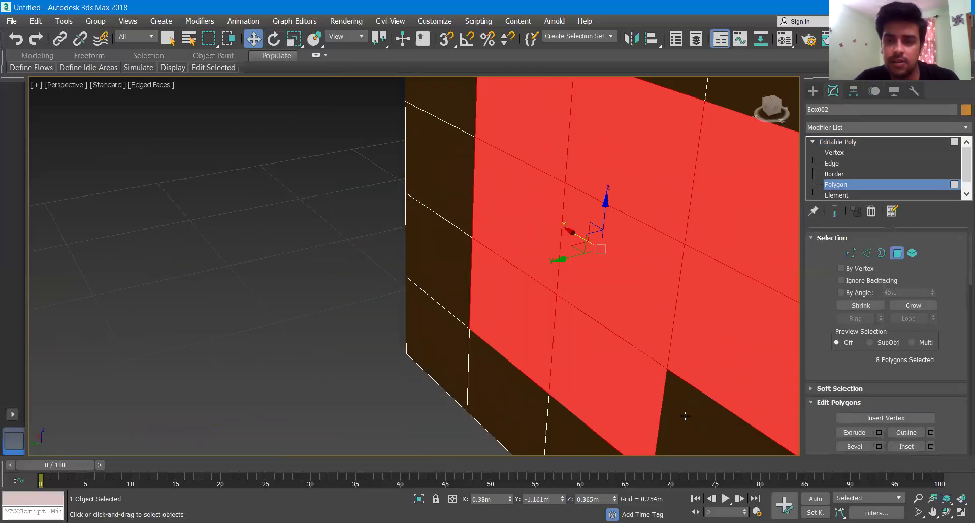
ctrl+click(685, 392)
scroll(685, 392, down, 5)
key(Delete)
- Join the first box to the second with a Connect compound object, picking the second box as a Copy operand
alt+middle_drag(667, 380, 544, 287)
scroll(591, 309, down, 5)
drag(278, 168, 514, 325)
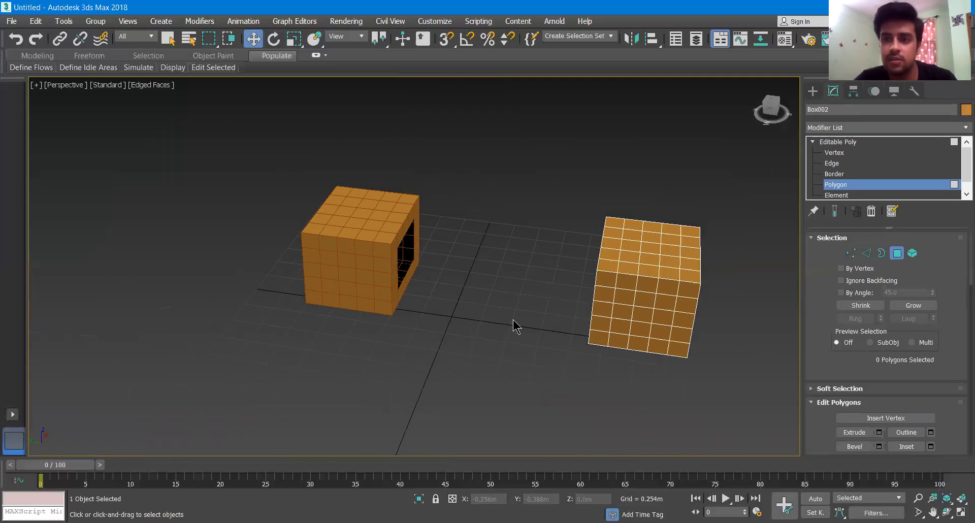
click(812, 91)
drag(260, 175, 454, 355)
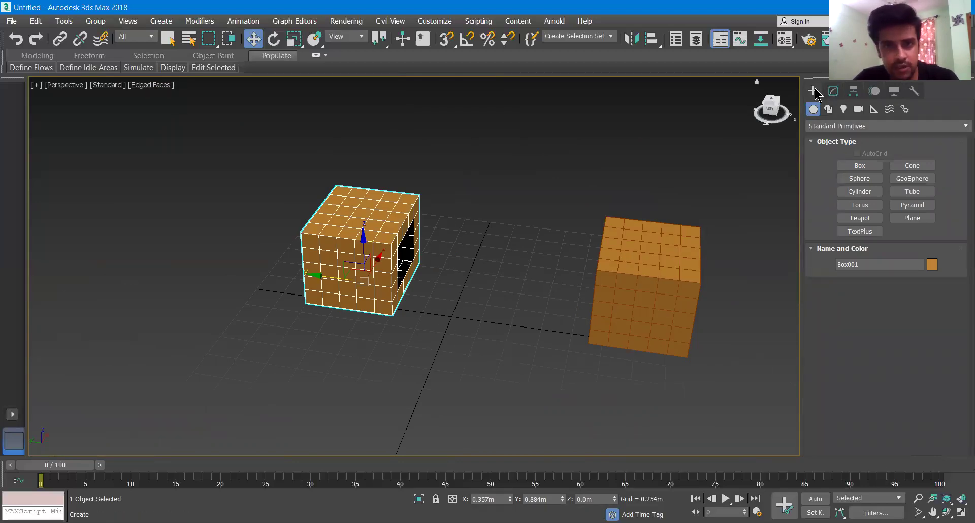
click(839, 126)
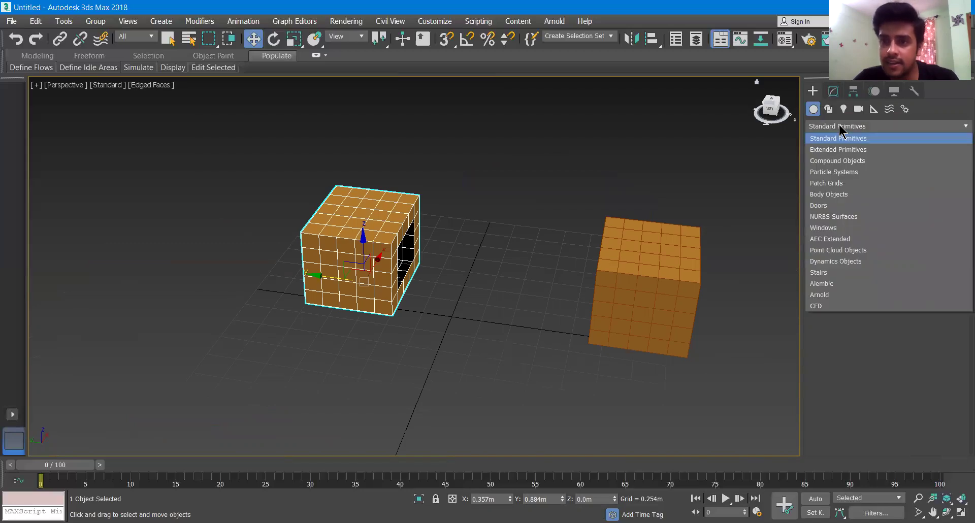
click(842, 162)
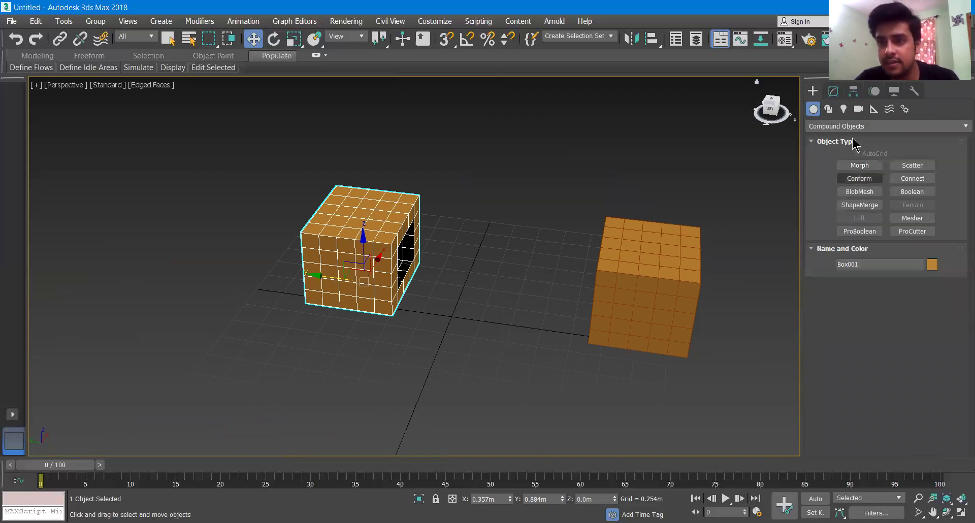
click(912, 180)
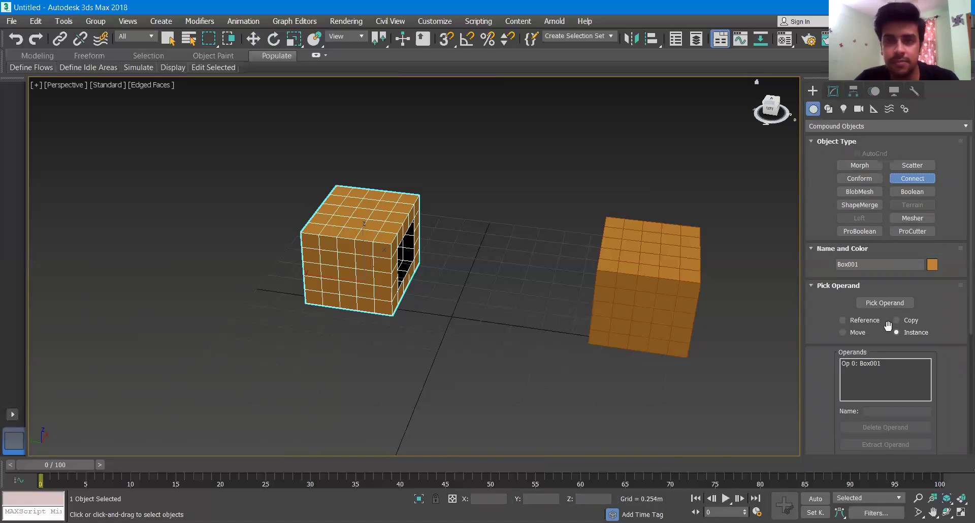
alt+middle_drag(648, 320, 722, 341)
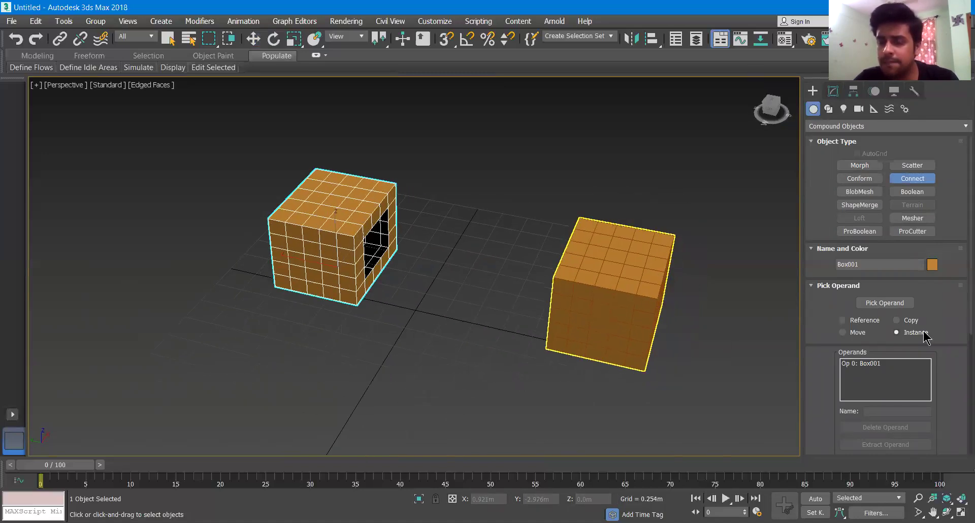
click(883, 303)
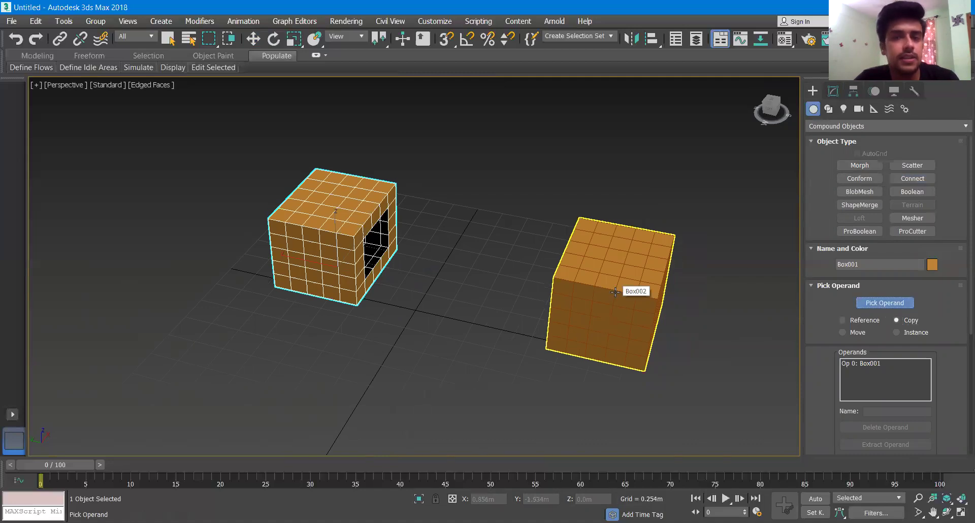
click(614, 296)
mouse_move(542, 305)
alt+middle_down()
mouse_move(543, 275)
mouse_move(537, 299)
alt+middle_up()
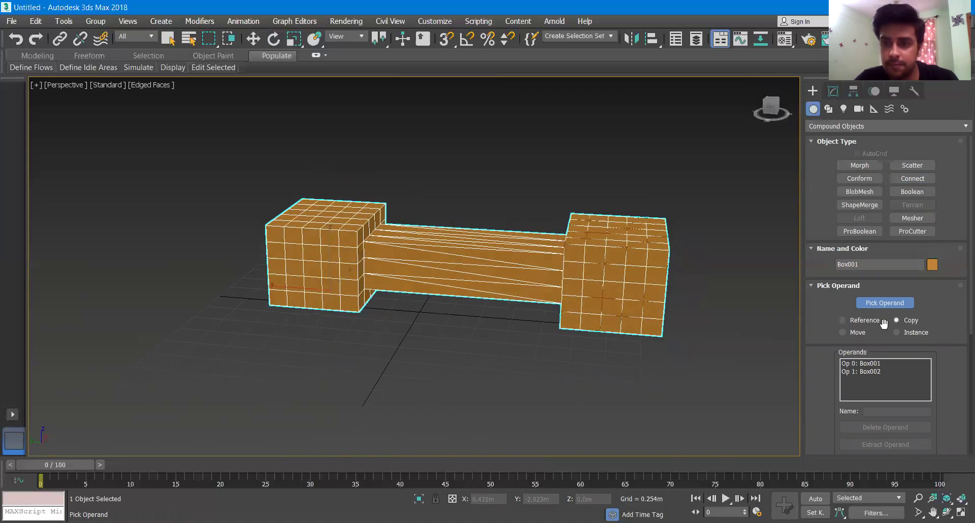
- Set the bridge between the connected boxes to 10 segments with a tension of -0.43
scroll(885, 333, down, 3)
drag(959, 277, 959, 348)
drag(926, 309, 936, 347)
mouse_move(940, 359)
mouse_down()
mouse_move(929, 338)
mouse_move(937, 369)
mouse_up()
scroll(927, 329, down, 2)
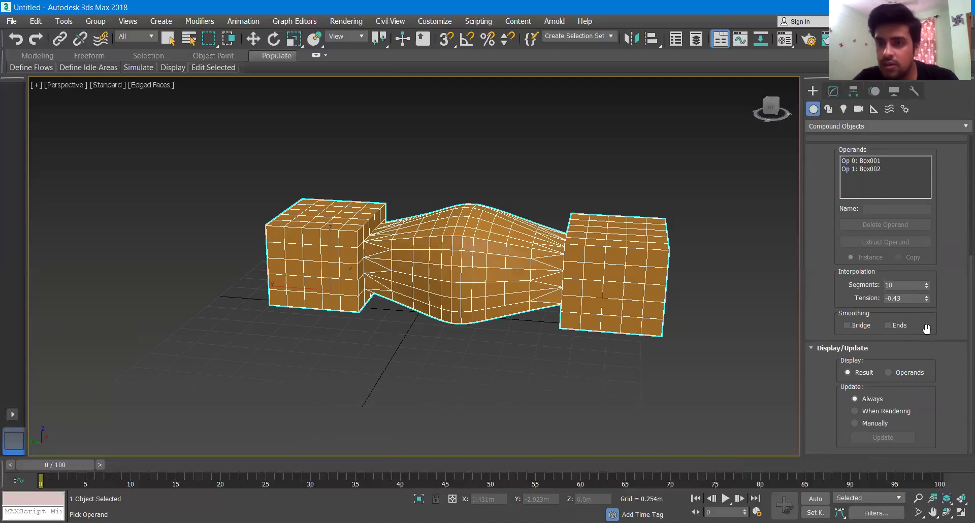
scroll(927, 329, up, 2)
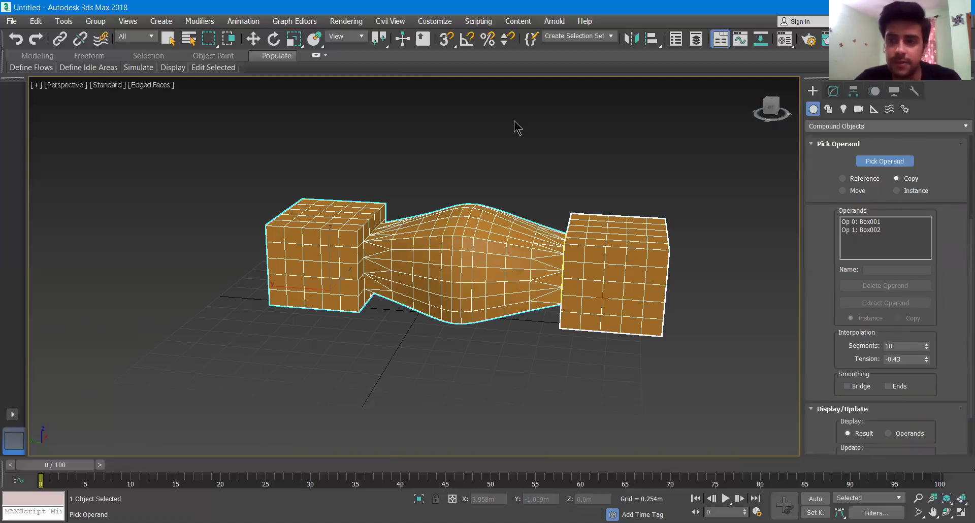
scroll(625, 256, up, 4)
scroll(625, 257, down, 4)
alt+middle_drag(614, 322, 600, 138)
scroll(643, 297, down, 3)
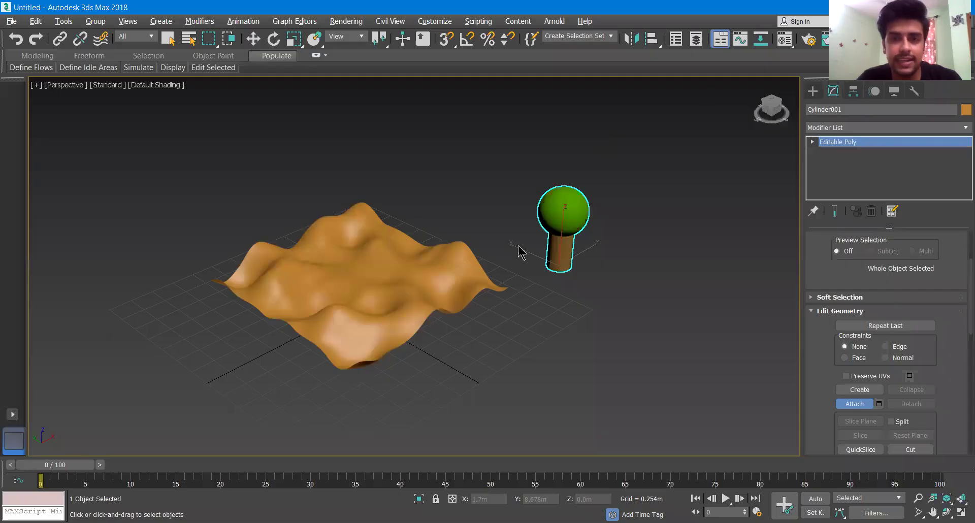
- Examine the wavy terrain plane and the separate tree object standing beside it
middle_drag(518, 253, 522, 257)
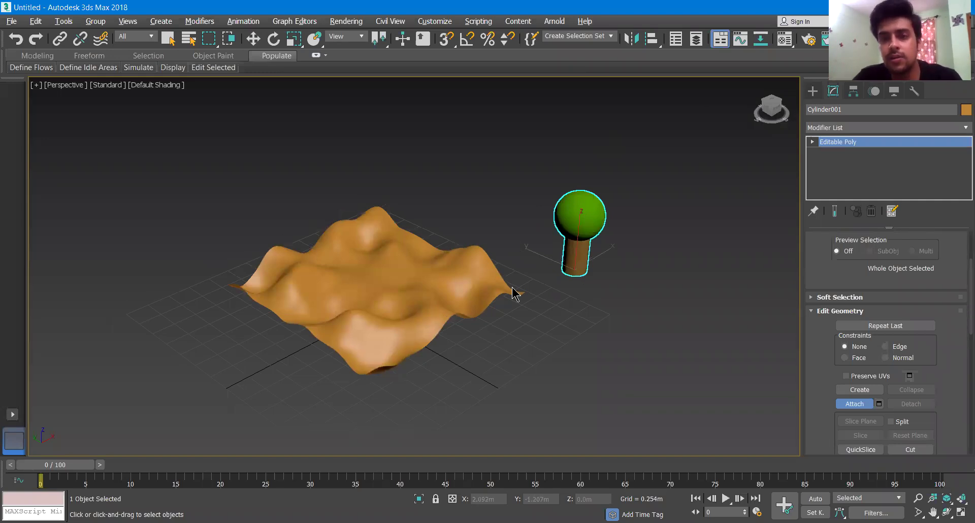
scroll(515, 287, up, 5)
scroll(452, 285, down, 2)
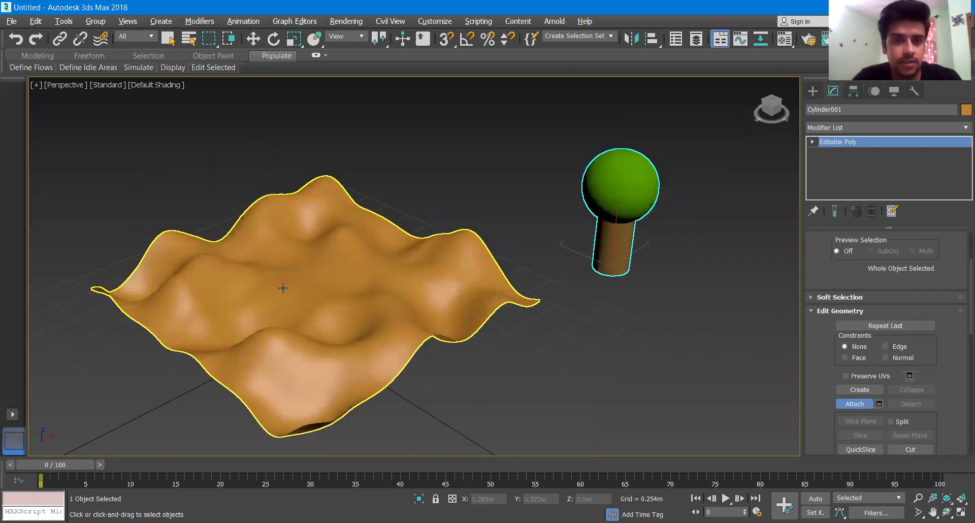
middle_drag(283, 288, 301, 280)
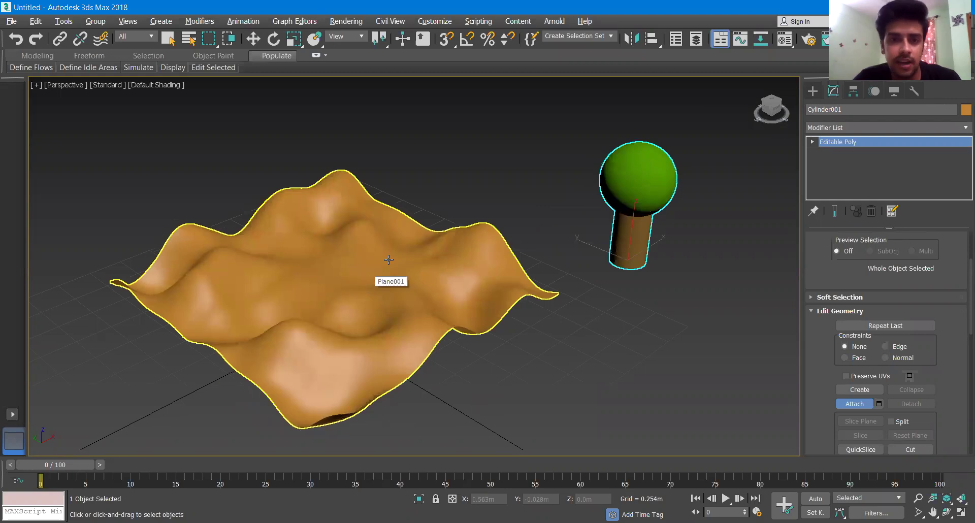
middle_drag(388, 286, 383, 296)
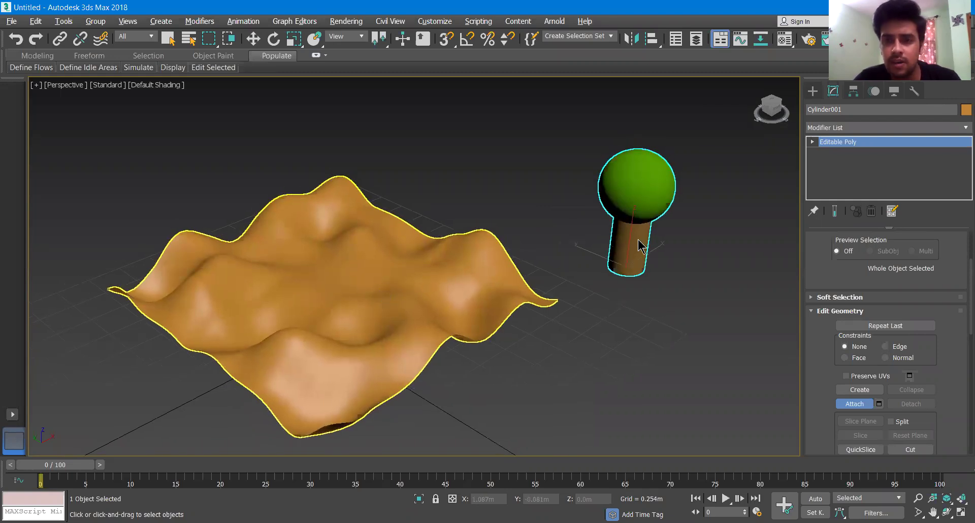
middle_drag(617, 244, 611, 245)
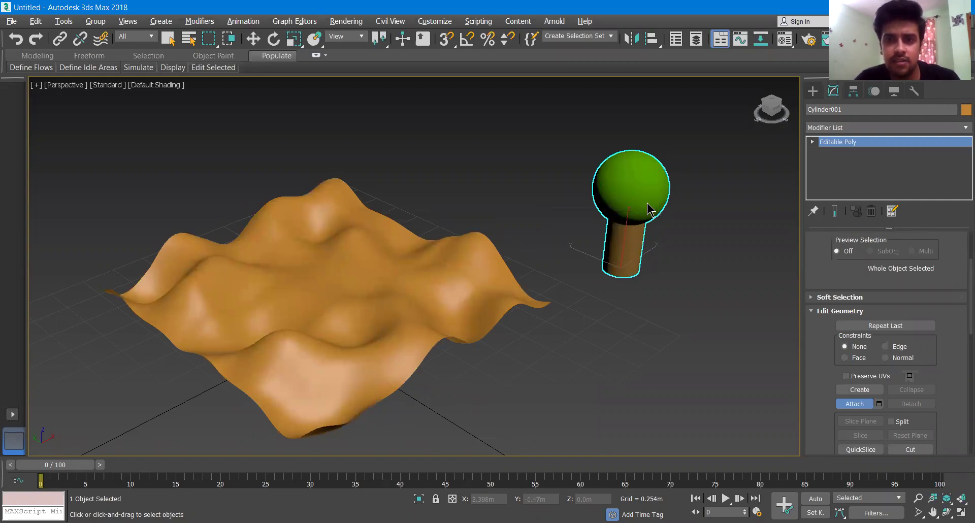
scroll(647, 209, down, 5)
scroll(646, 210, up, 5)
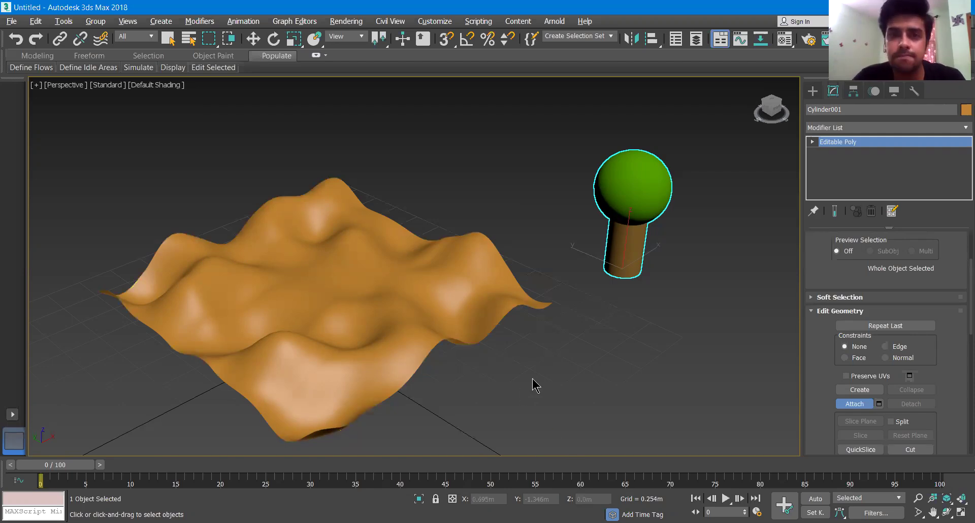
middle_drag(648, 290, 632, 285)
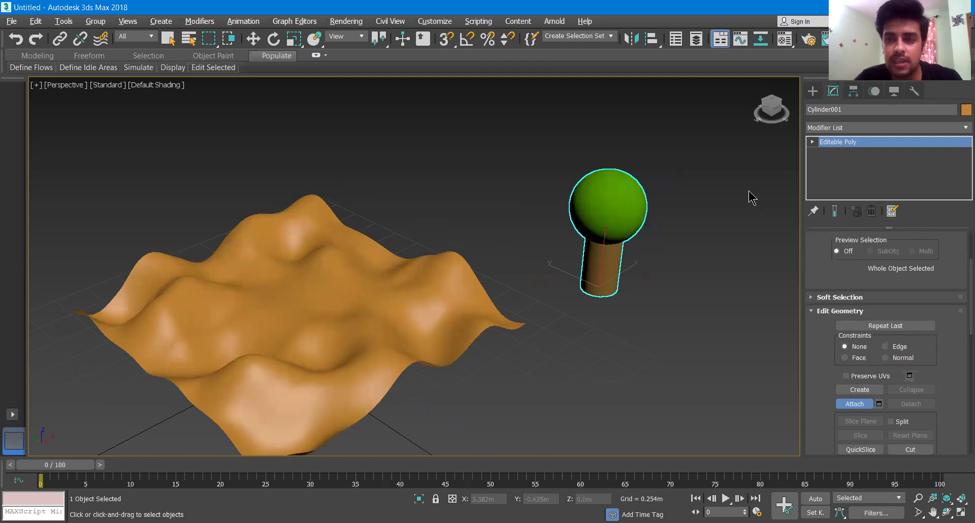
- Turn the tree into a Scatter compound object, picking the wavy plane as its distribution object with the Instance option
key(w)
click(813, 92)
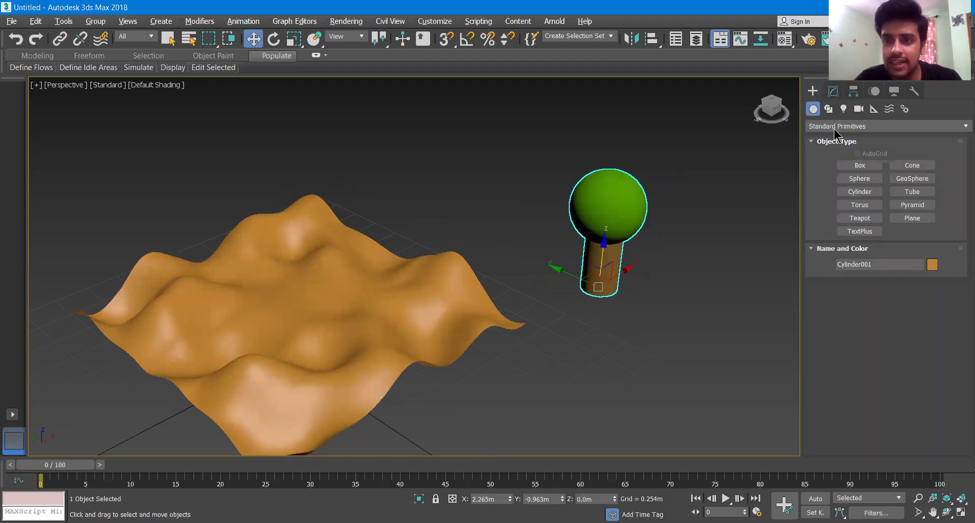
click(837, 127)
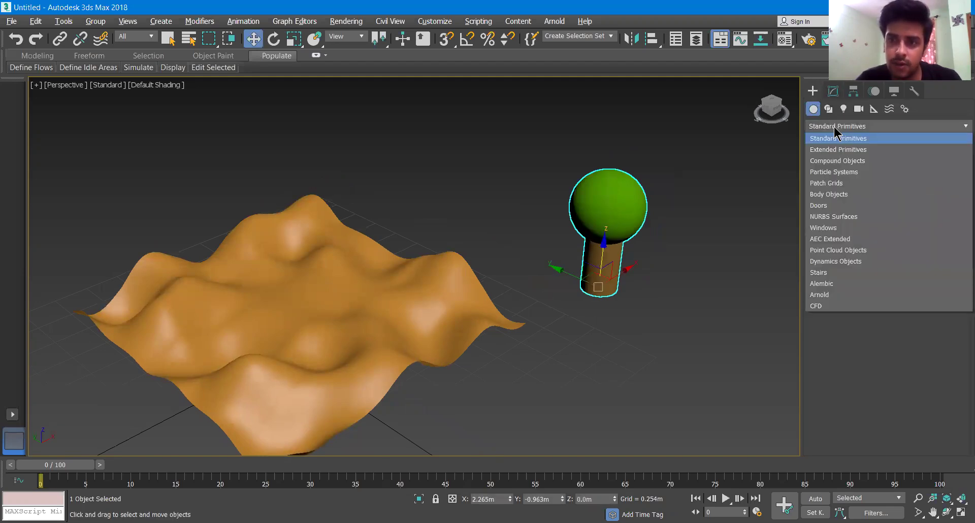
click(836, 162)
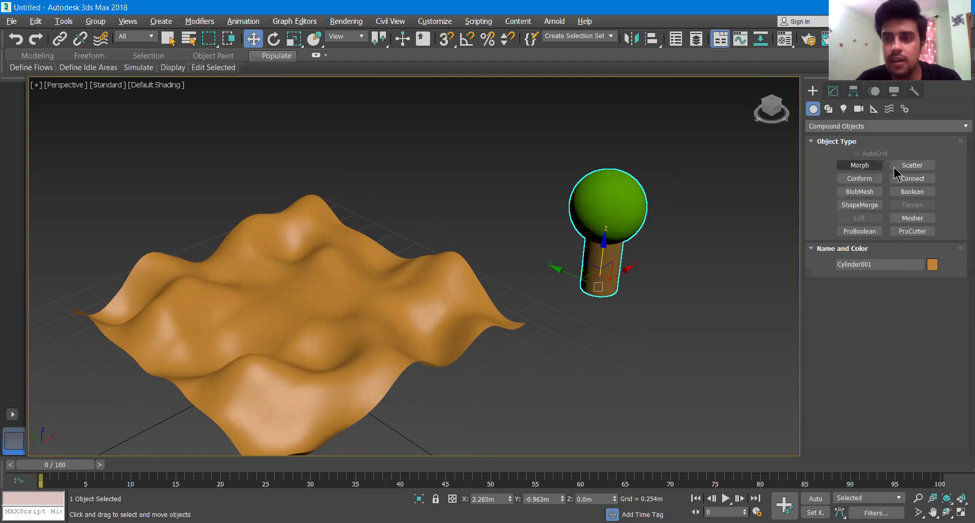
click(911, 166)
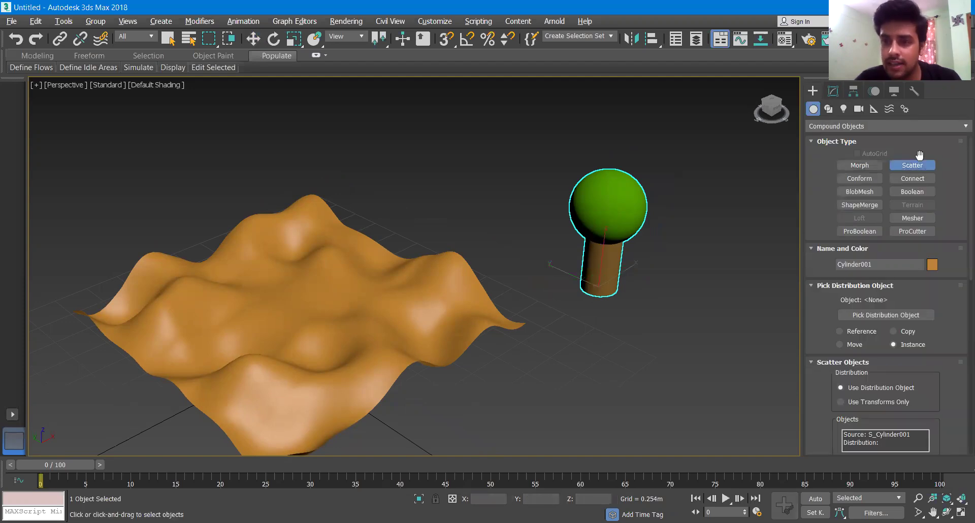
scroll(907, 313, down, 3)
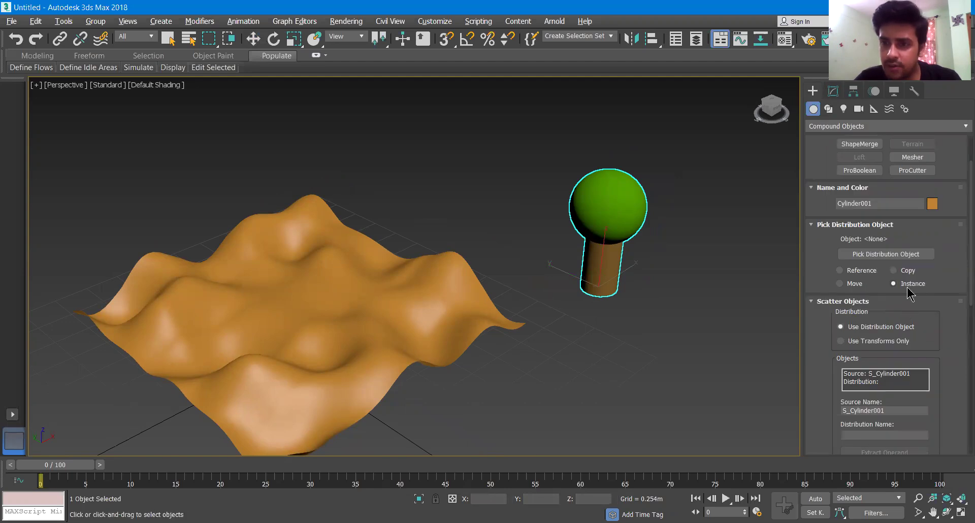
click(879, 256)
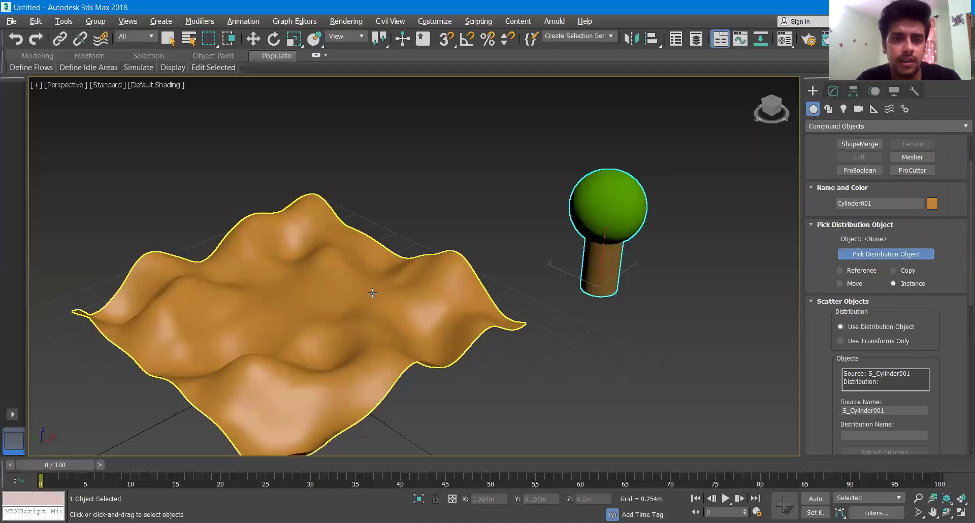
middle_drag(373, 292, 381, 272)
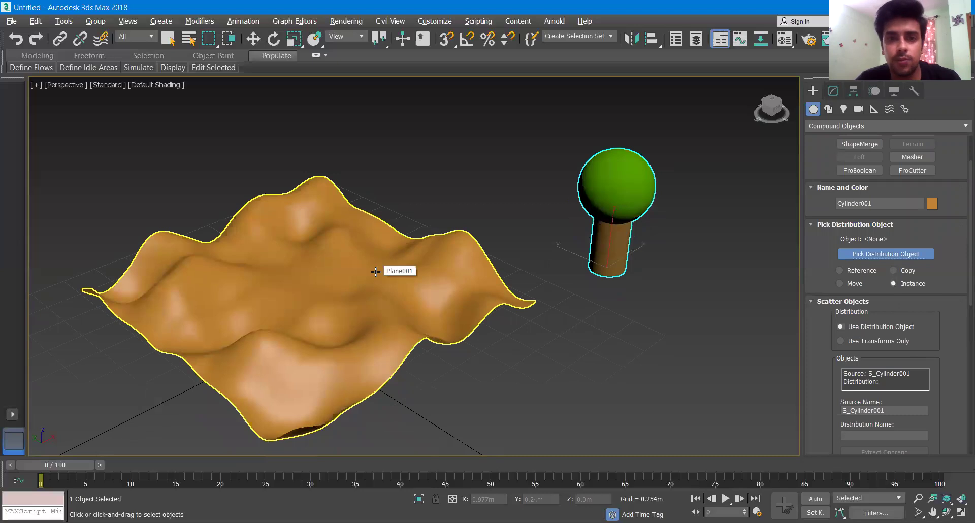
click(375, 271)
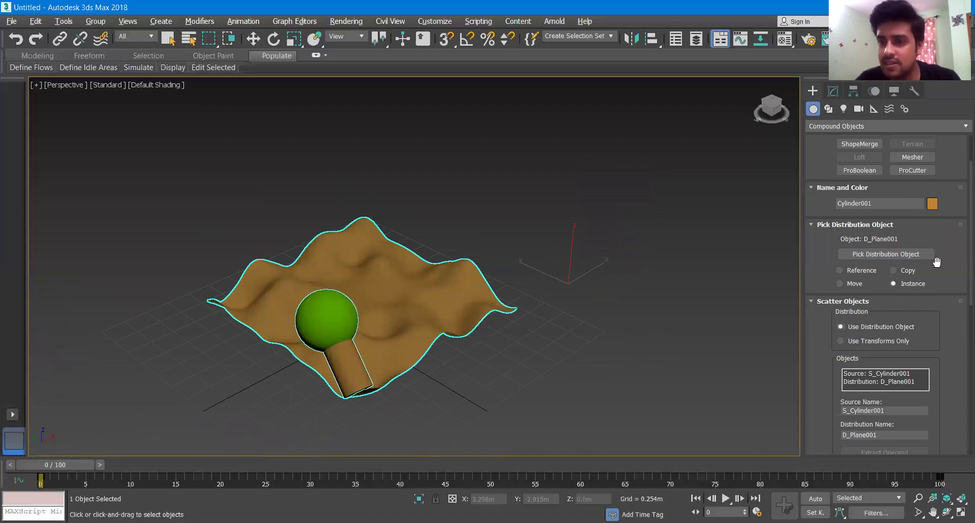
- Hide the distribution object in the Scatter object's display options
scroll(959, 285, down, 3)
scroll(959, 323, down, 10)
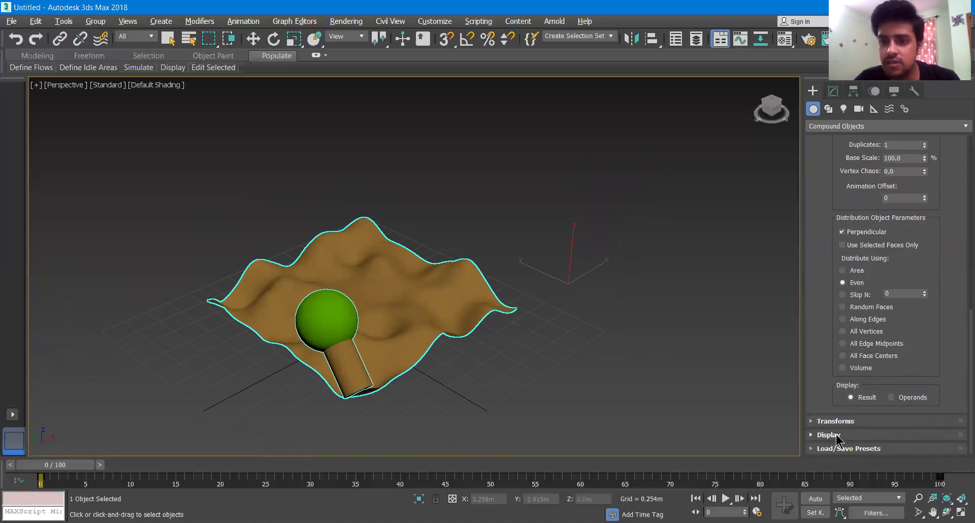
click(835, 436)
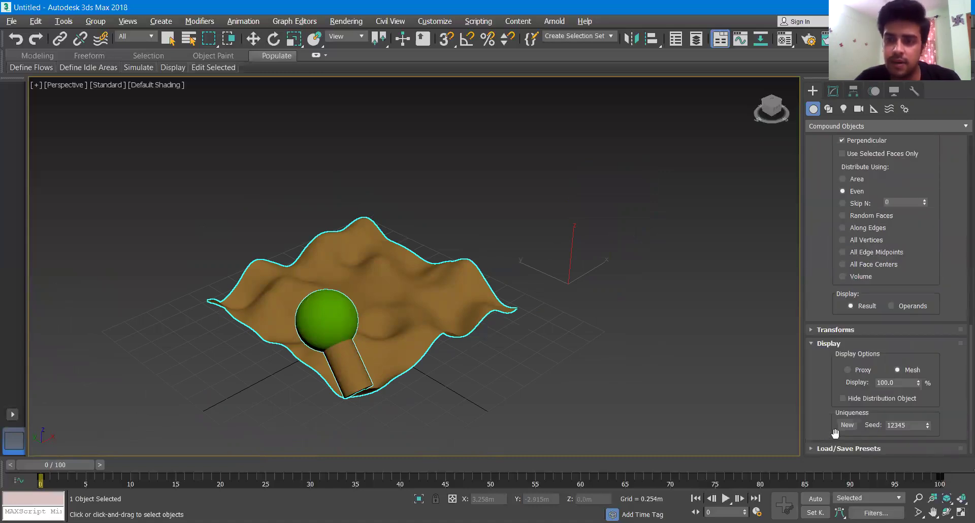
click(860, 399)
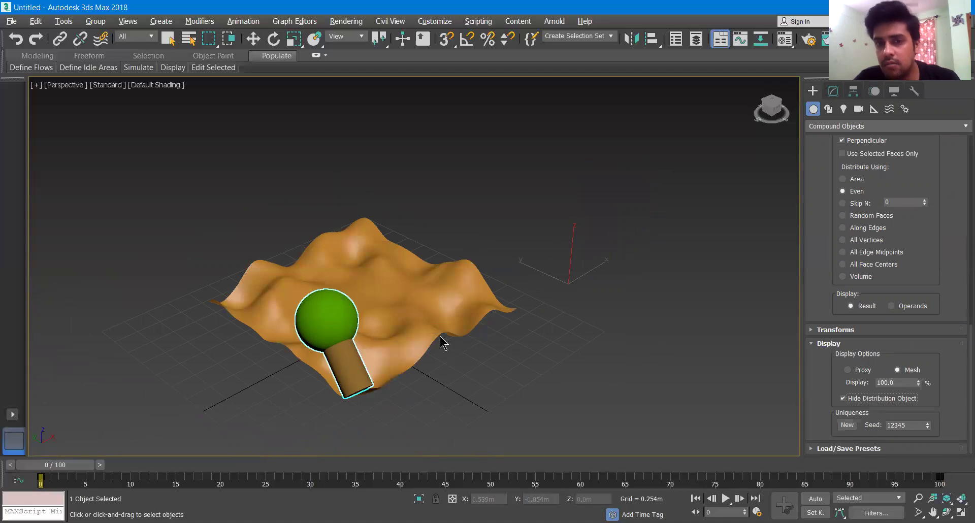
- Set the scattered tree's number of duplicates to 2
scroll(854, 287, up, 2)
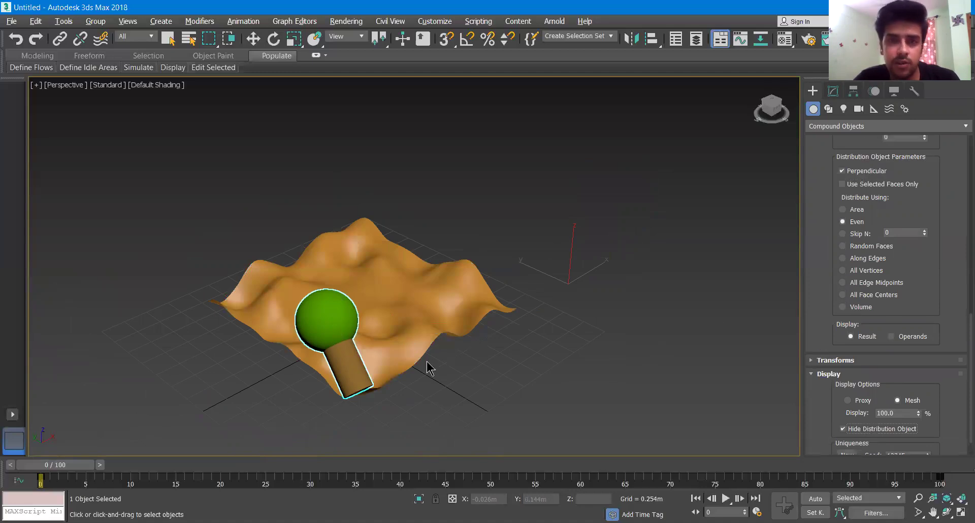
scroll(896, 299, up, 8)
scroll(896, 297, up, 5)
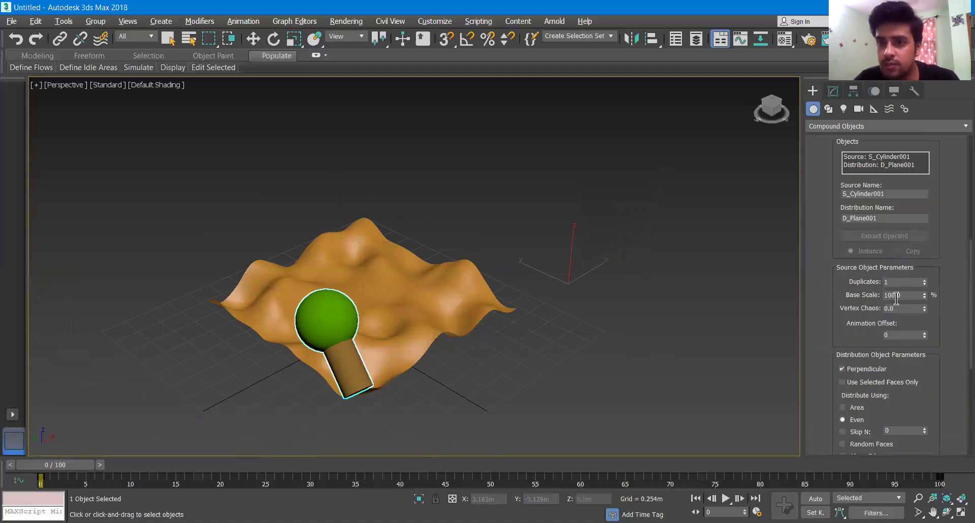
scroll(879, 242, up, 3)
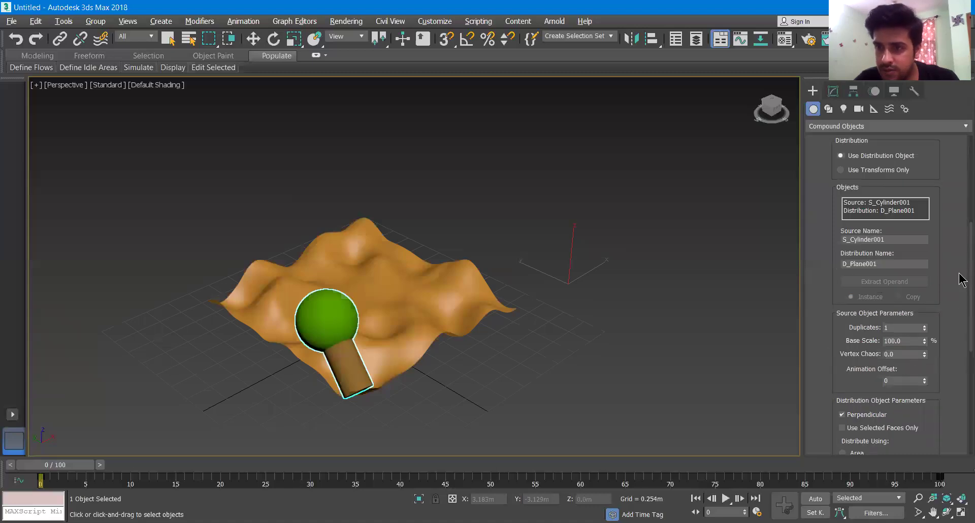
scroll(963, 233, up, 7)
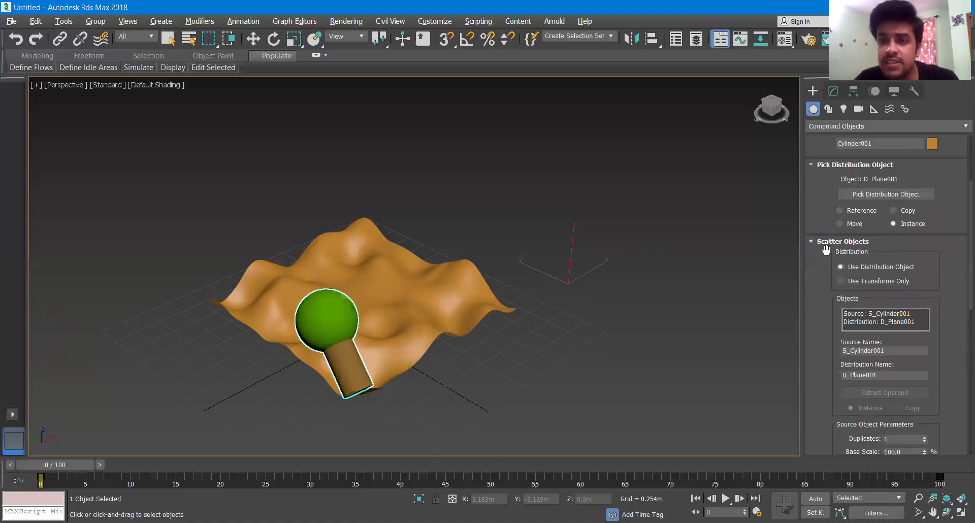
scroll(961, 264, down, 7)
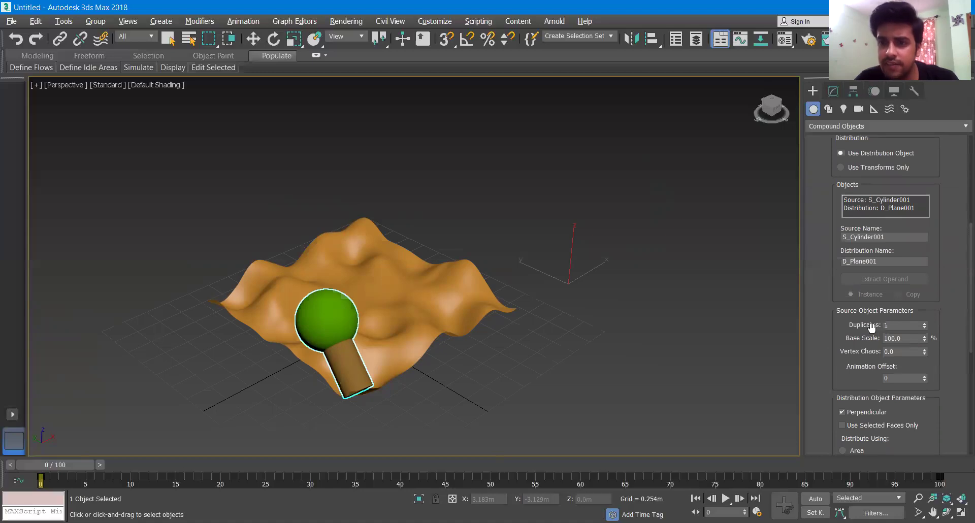
click(924, 323)
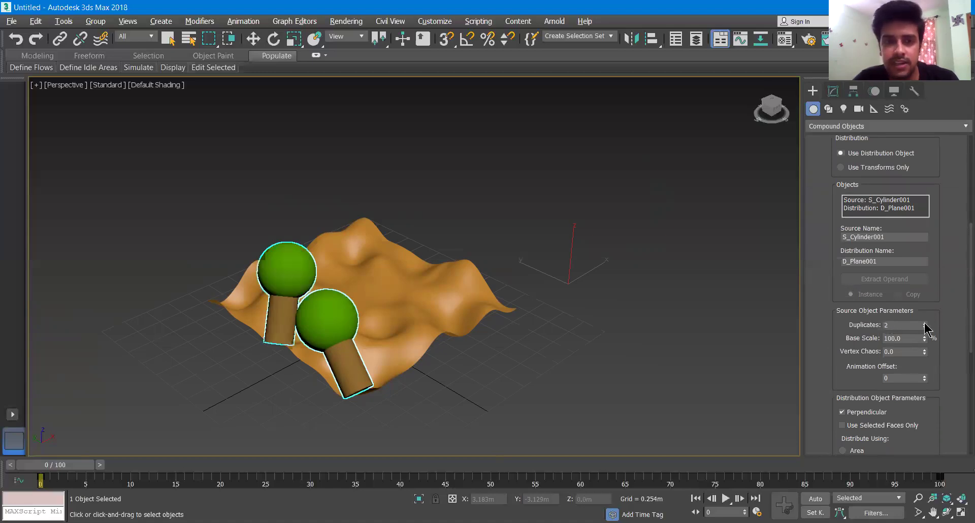
- Set the scattered tree's number of duplicates to 8
click(924, 323)
click(924, 323)
click(924, 323)
click(924, 323)
click(924, 323)
click(924, 322)
click(924, 322)
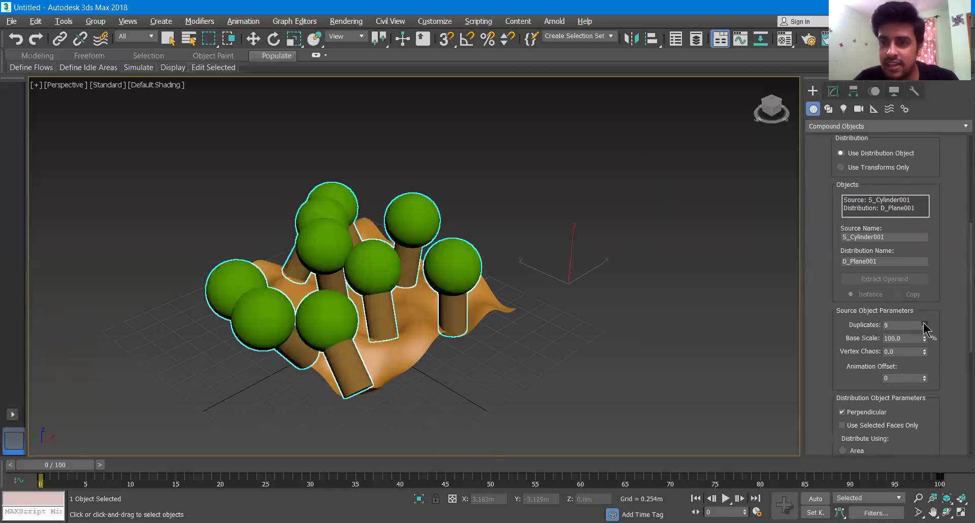
right_click(924, 329)
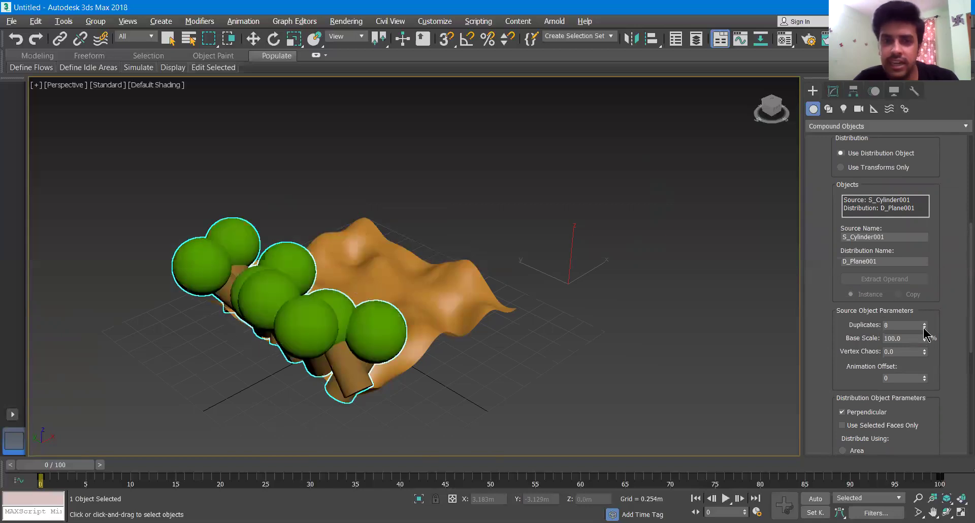
- Reduce the scattered trees' base scale to 66.2% and set their vertex chaos to 0.87
drag(924, 338, 923, 378)
drag(931, 468, 931, 464)
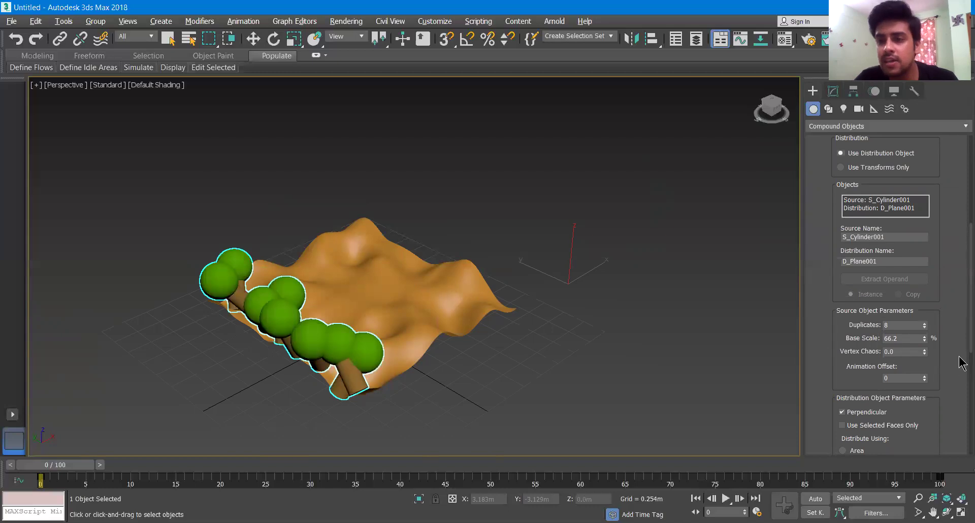
drag(924, 352, 922, 308)
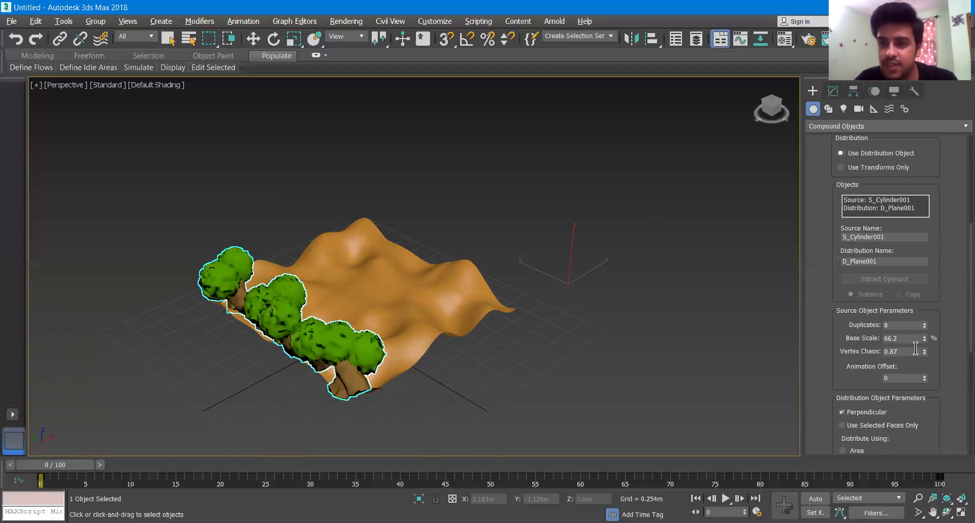
- Turn off the Perpendicular option for the distribution object so the trees stand upright on the terrain
drag(960, 294, 963, 355)
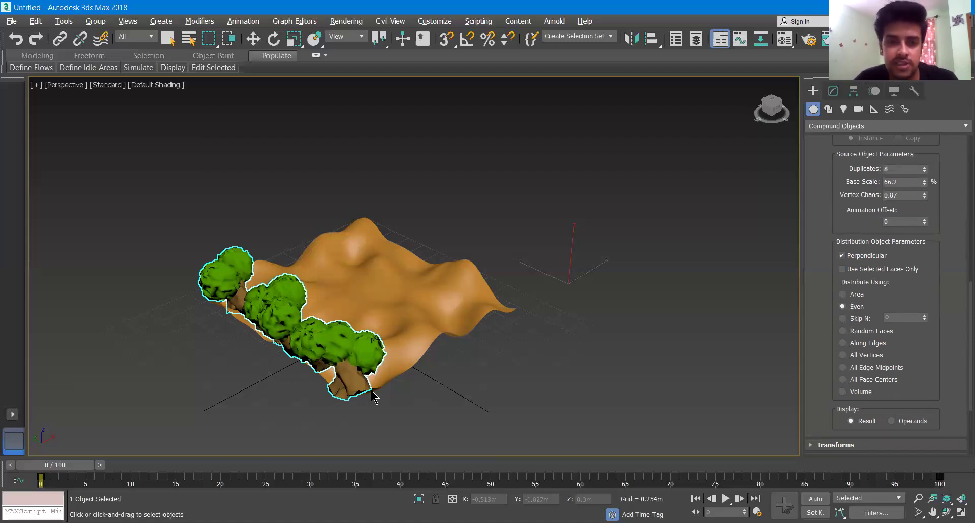
scroll(373, 396, up, 5)
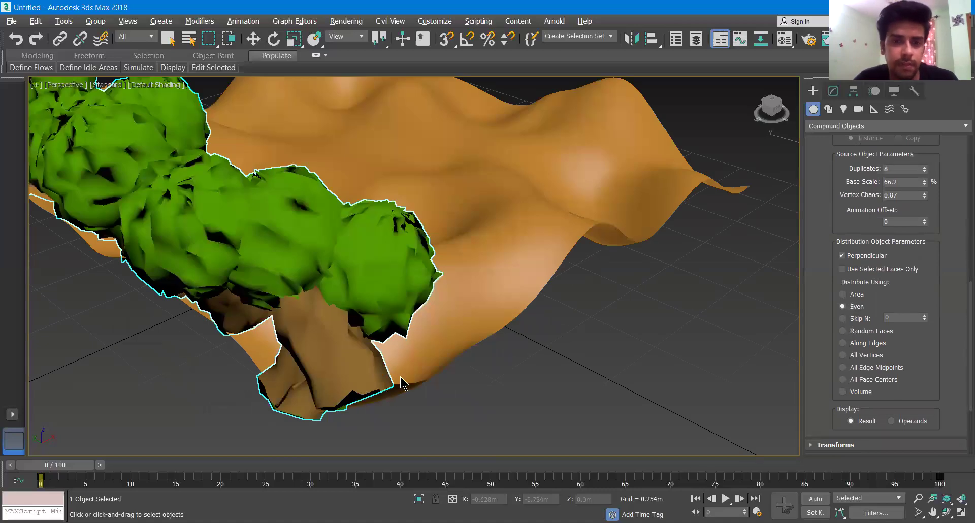
scroll(400, 383, down, 6)
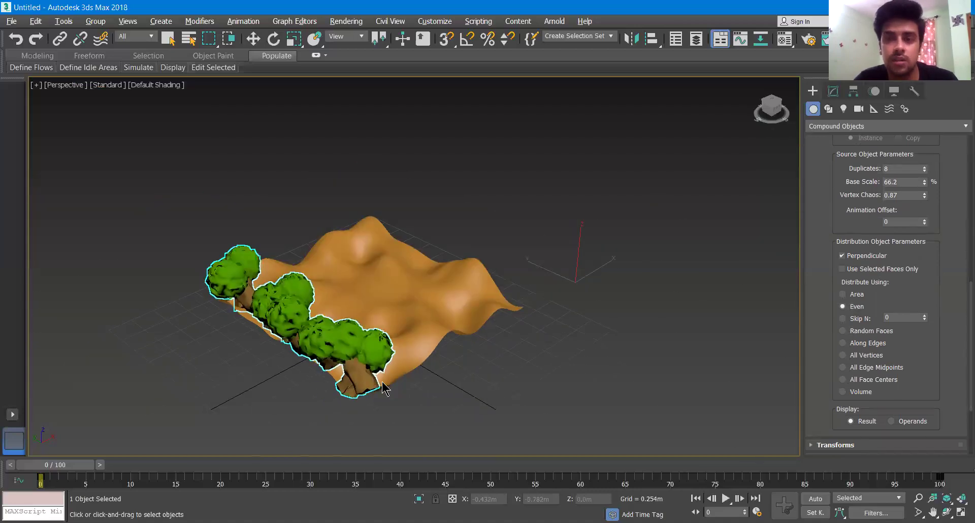
click(842, 255)
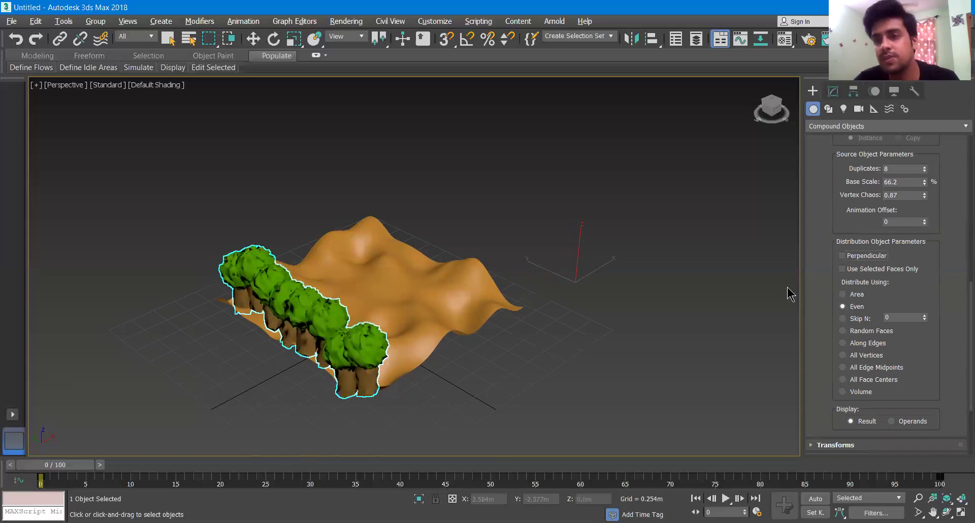
click(878, 269)
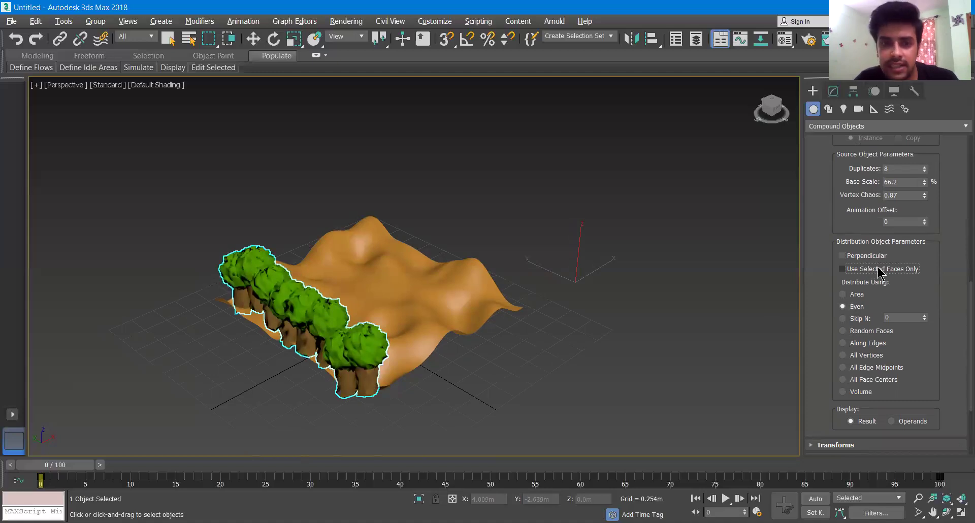
click(870, 270)
- Compare the Area and Even distribution methods for the scattered trees, ending on Area
click(858, 294)
click(843, 294)
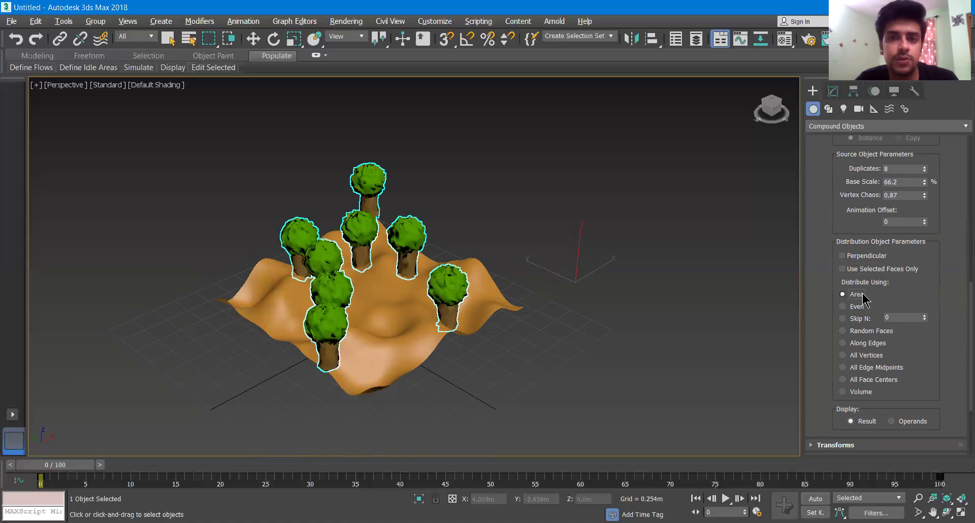
click(856, 307)
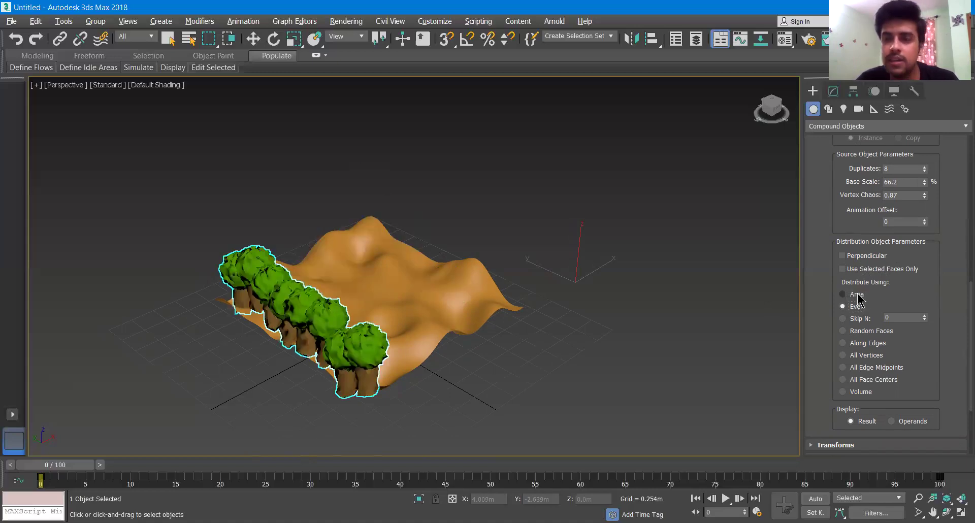
click(856, 296)
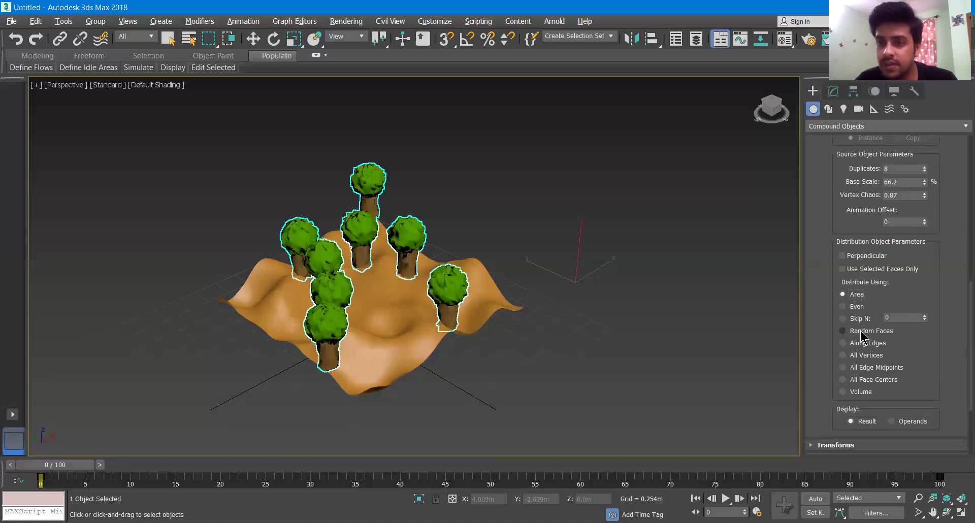
- Try distributing the trees by Skip N with a value of 23, and by Random Faces
click(859, 320)
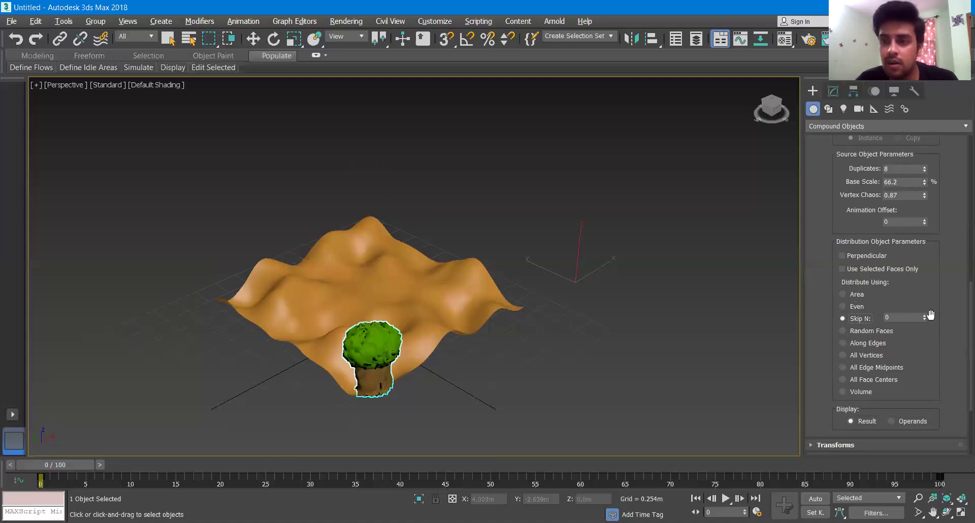
drag(924, 318, 920, 310)
click(880, 330)
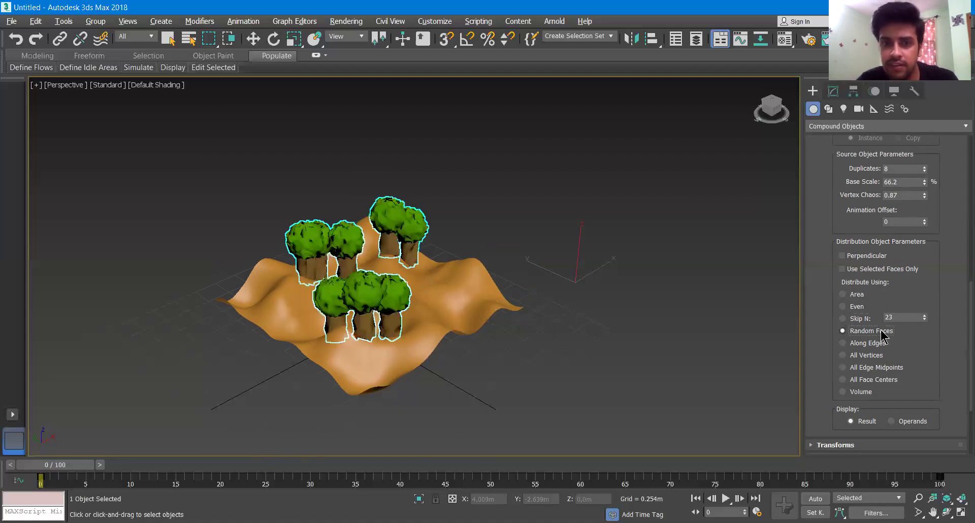
- Try the other distribution methods from Along Edges and All Vertices through Volume, returning to Even
click(864, 345)
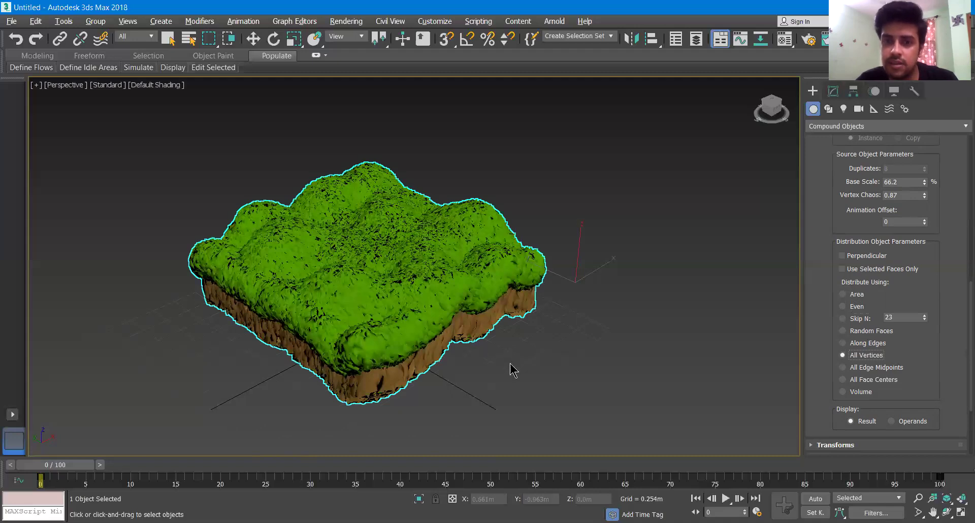
middle_drag(488, 381, 490, 388)
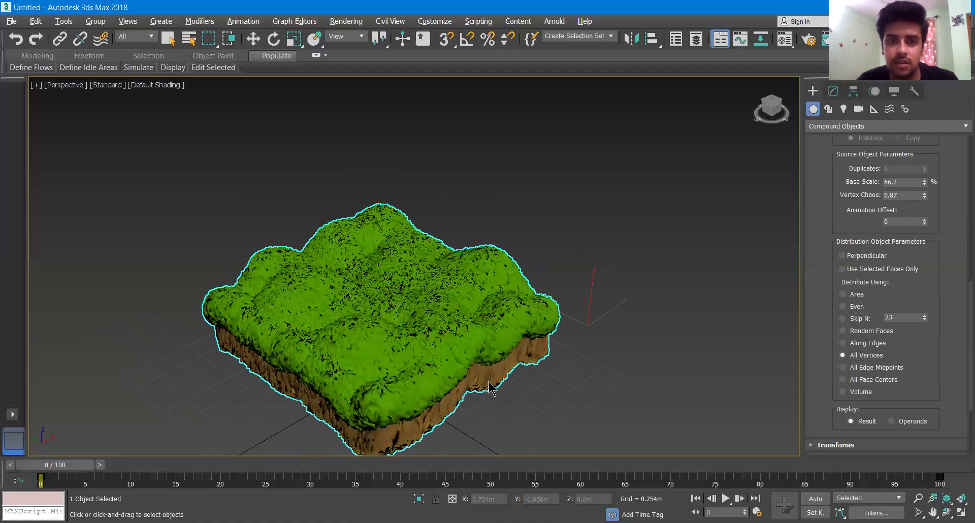
middle_drag(506, 371, 510, 376)
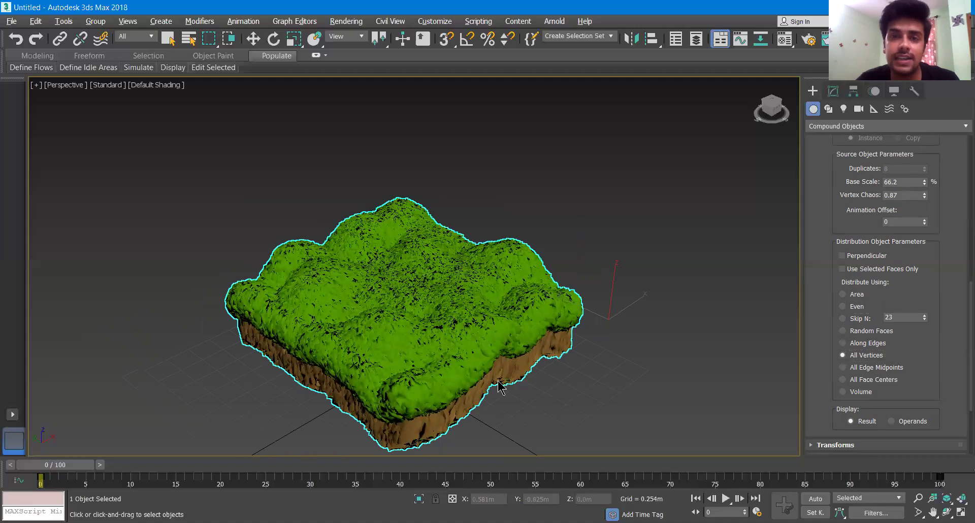
click(854, 380)
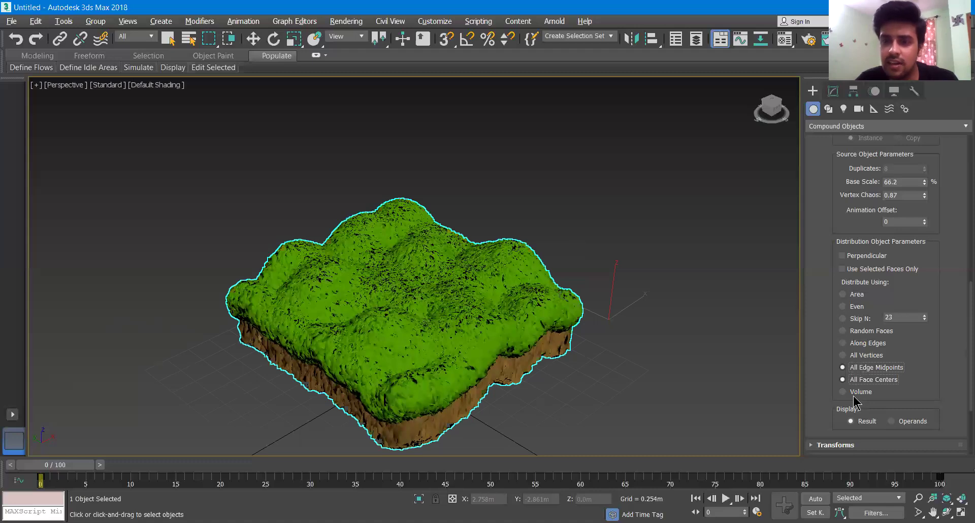
click(858, 391)
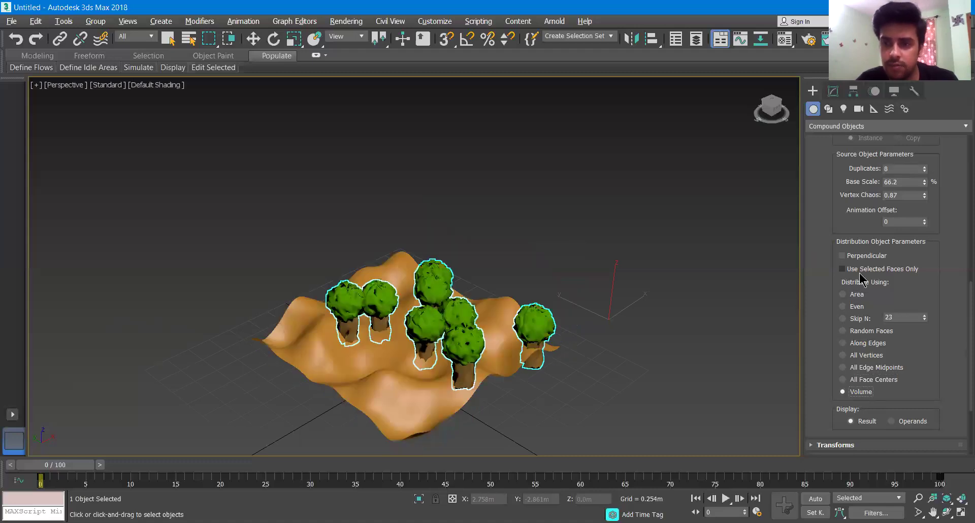
click(858, 307)
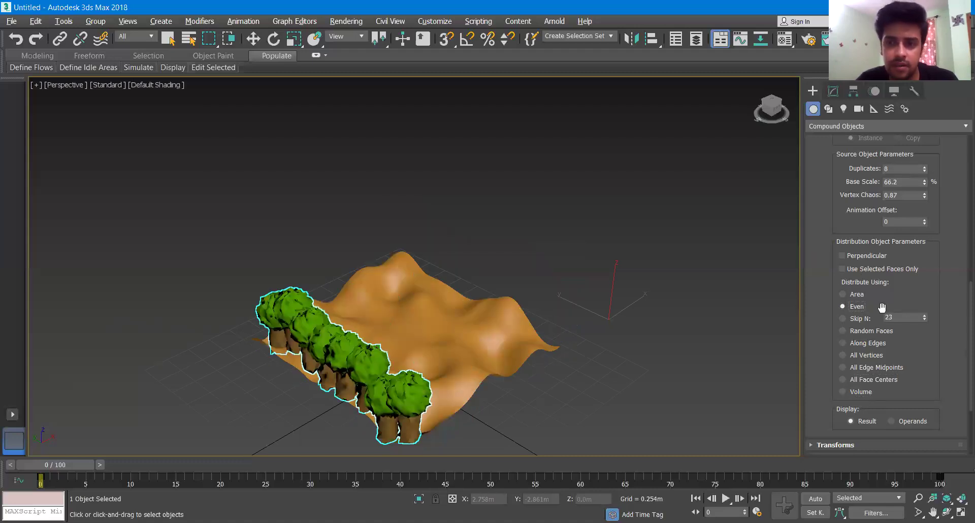
- Distribute the trees by Area over the terrain and raise the number of duplicates to 16
click(842, 294)
click(924, 167)
click(924, 167)
click(923, 167)
click(924, 167)
click(923, 167)
click(924, 167)
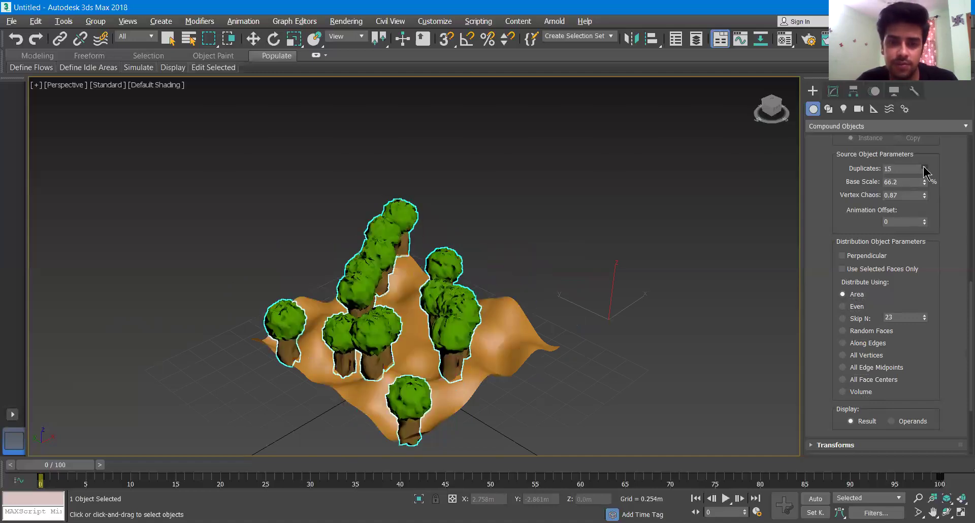
click(924, 167)
- Examine the scattered trees on the wavy terrain from another angle and up close
mouse_move(449, 344)
alt+middle_down()
mouse_move(477, 316)
mouse_move(461, 351)
alt+middle_up()
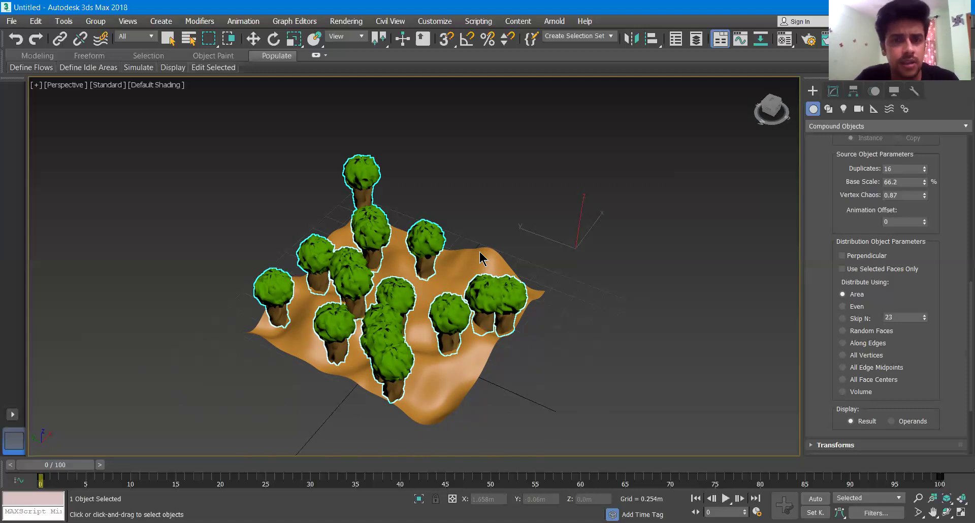
mouse_move(450, 356)
alt+middle_down()
mouse_move(459, 351)
mouse_move(438, 349)
alt+middle_up()
scroll(416, 323, up, 5)
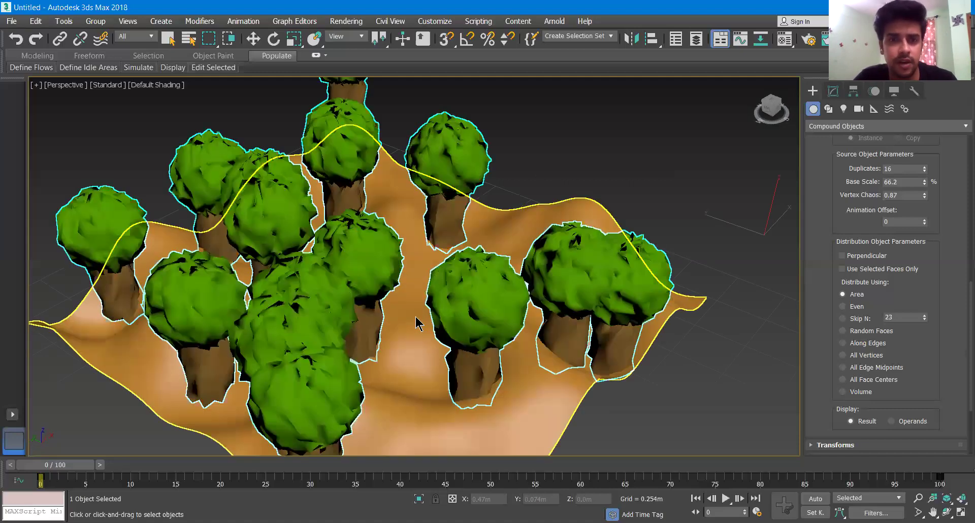